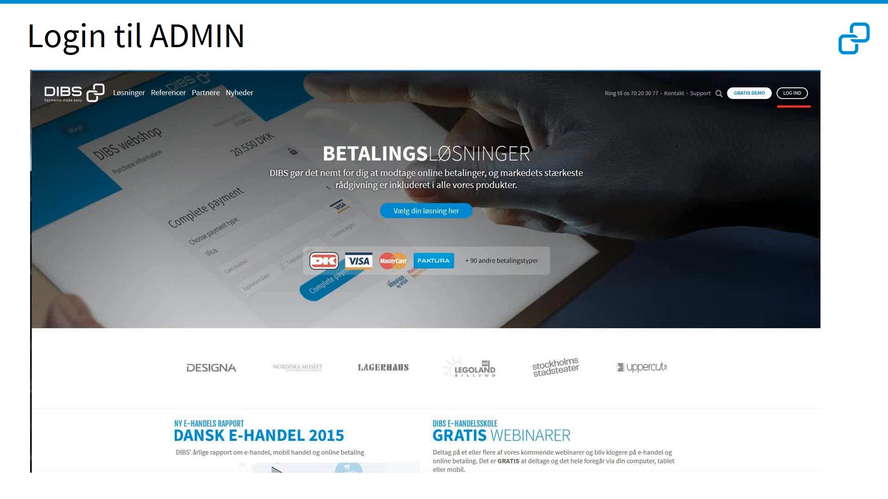
# Step: Advance the slideshow to the slide showing the DIBS login form
pyautogui.press('Right')
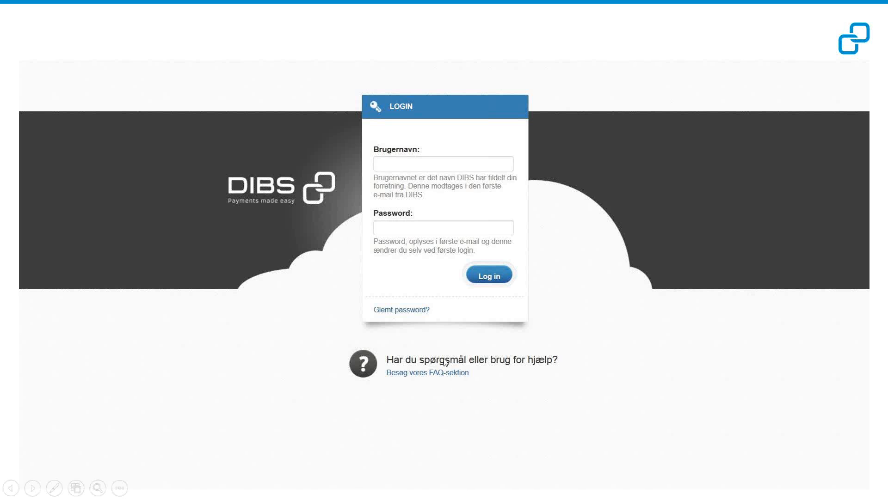
# Step: Advance to the 'Glemt password' forgotten-password slide
pyautogui.click(409, 317)
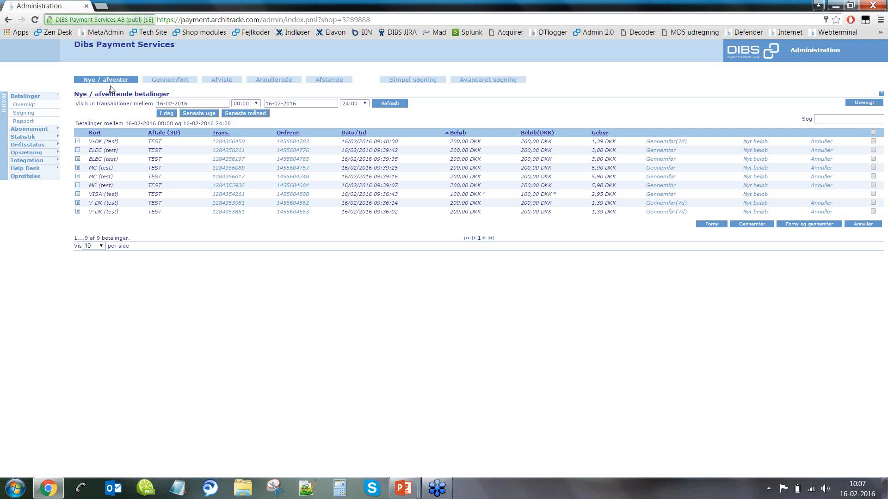
# Step: View the Gennemført, Afviste, Annullerede and Afstemte lists, then return to Nye / afventer
pyautogui.click(169, 84)
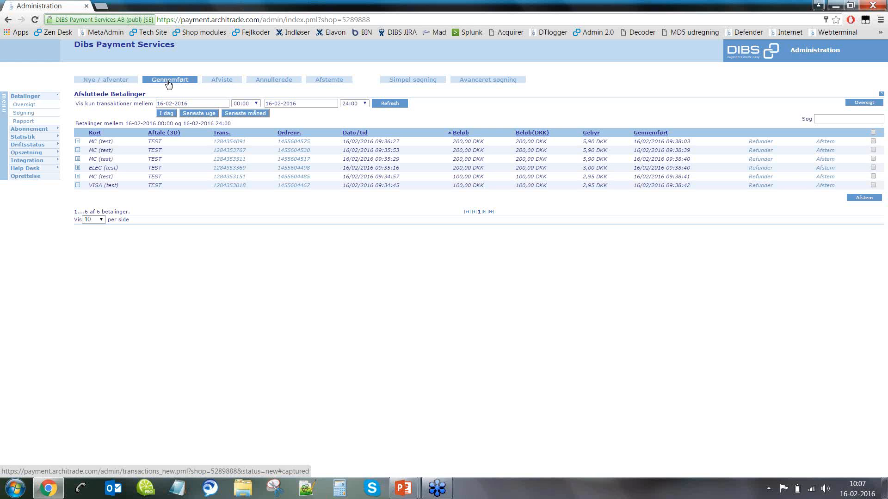
pyautogui.click(222, 84)
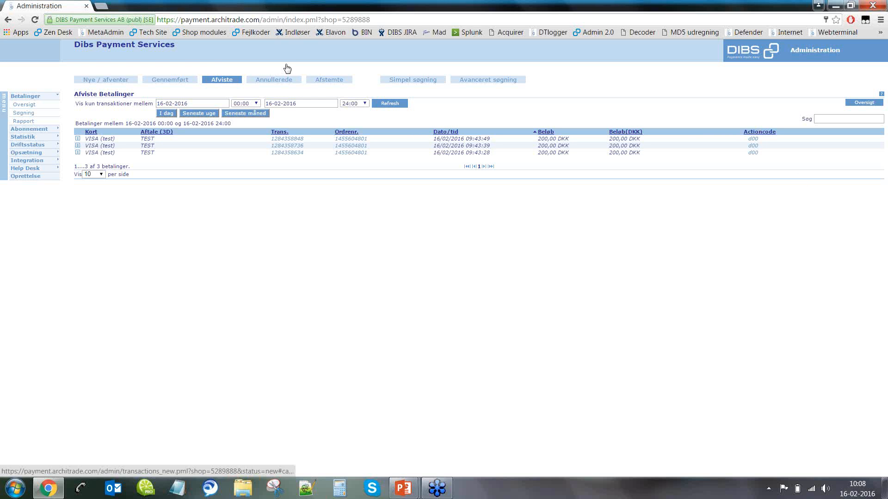
pyautogui.click(284, 79)
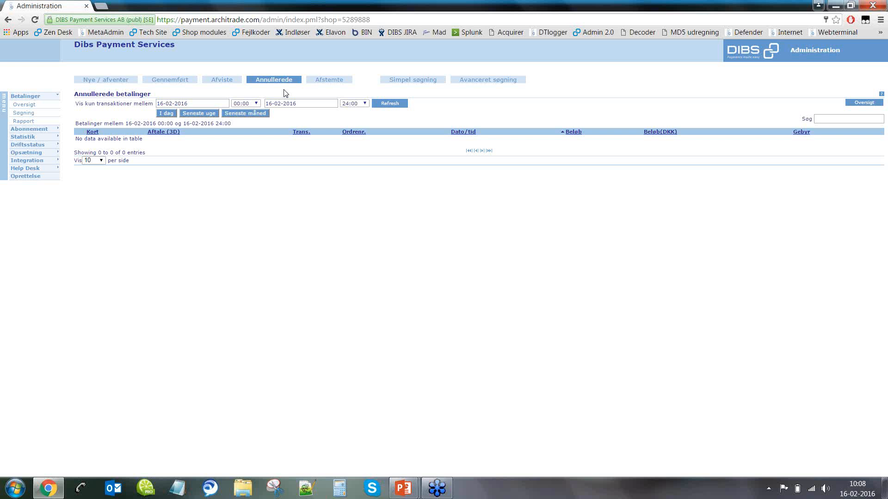
pyautogui.click(322, 81)
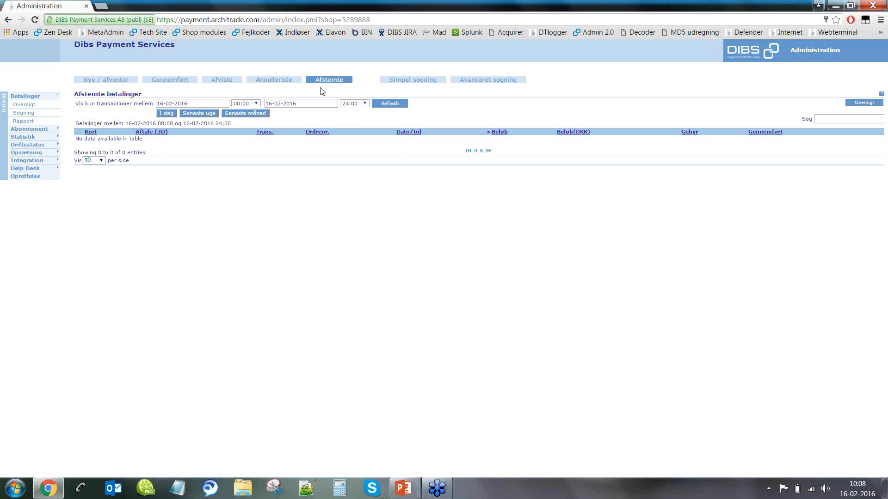
pyautogui.click(120, 82)
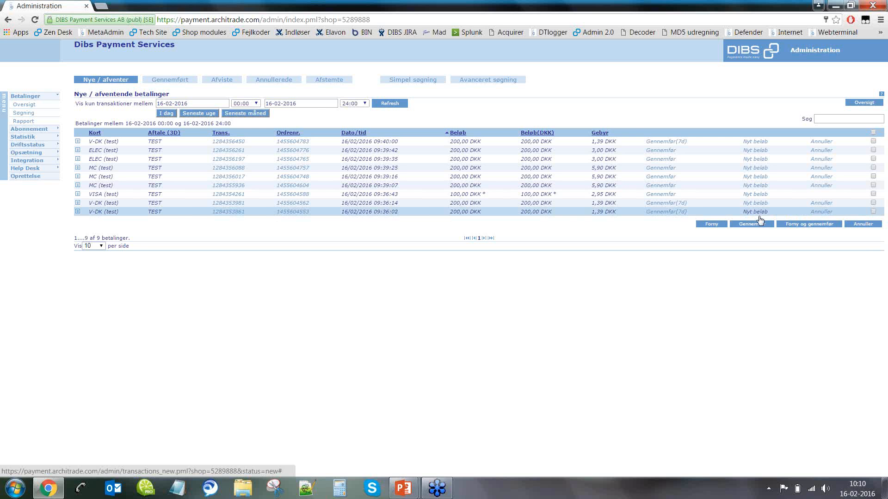
# Step: Change the 09:36:02 V-DK payment's amount to 100,00 DKK in the Nyt beløb form
pyautogui.click(758, 214)
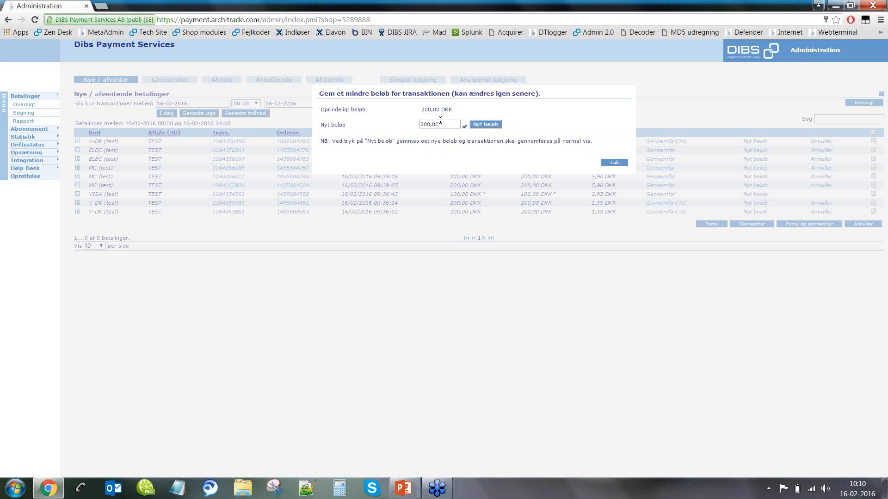
pyautogui.click(422, 124)
pyautogui.write('1')
pyautogui.press('BackSpace')
pyautogui.click(446, 156)
pyautogui.click(424, 124)
pyautogui.write('1')
pyautogui.click(495, 127)
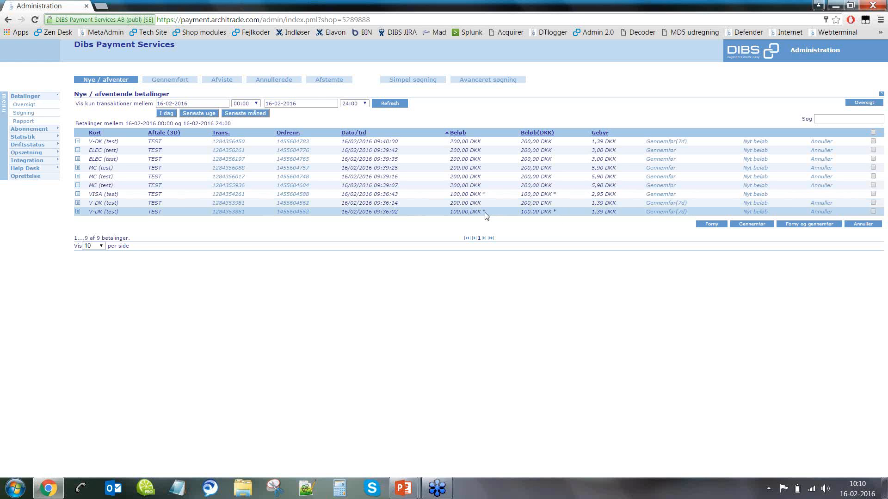
# Step: Inspect the reduced 100,00 DKK payment's transaction details in an enlarged window, then close it
pyautogui.click(542, 213)
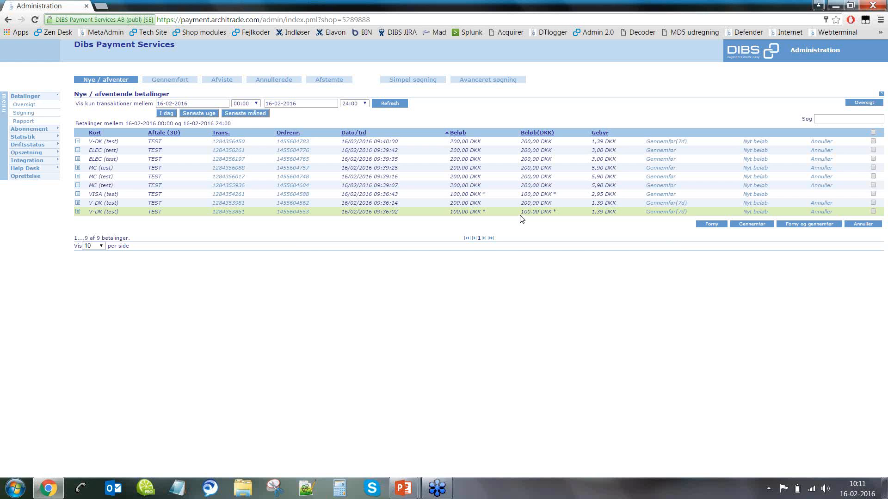
pyautogui.click(239, 214)
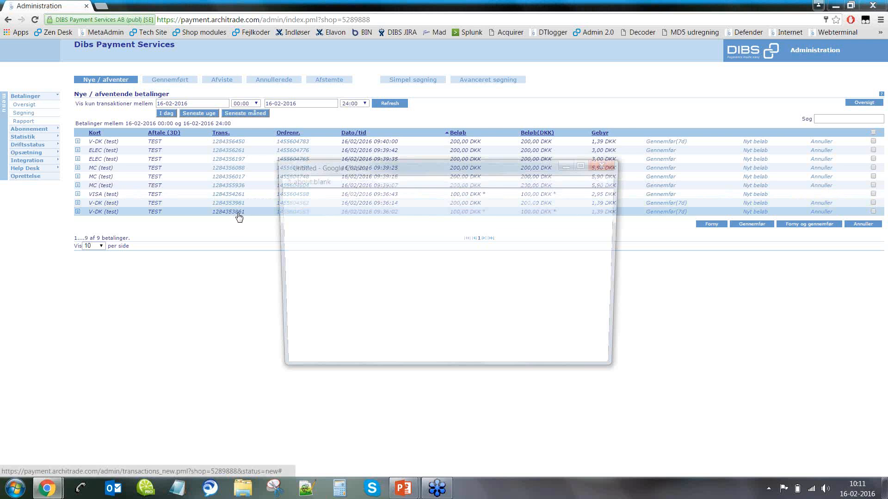
pyautogui.moveTo(273, 160); pyautogui.dragTo(149, 97)
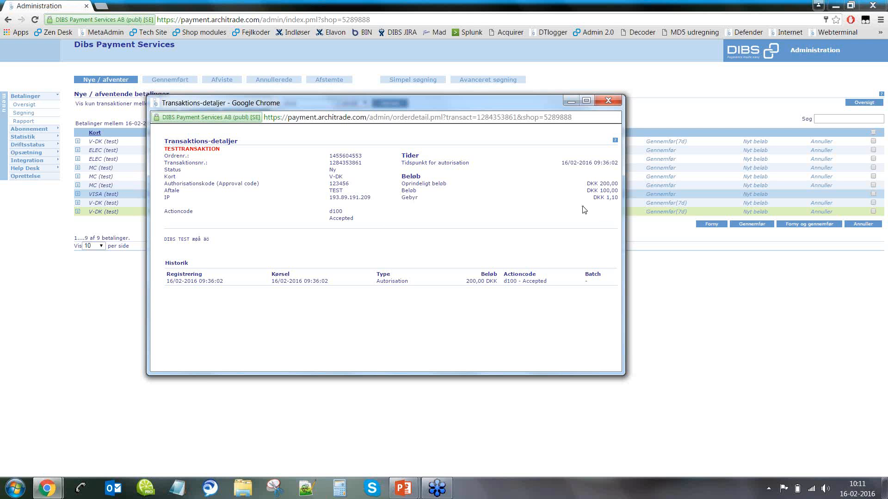
pyautogui.click(606, 99)
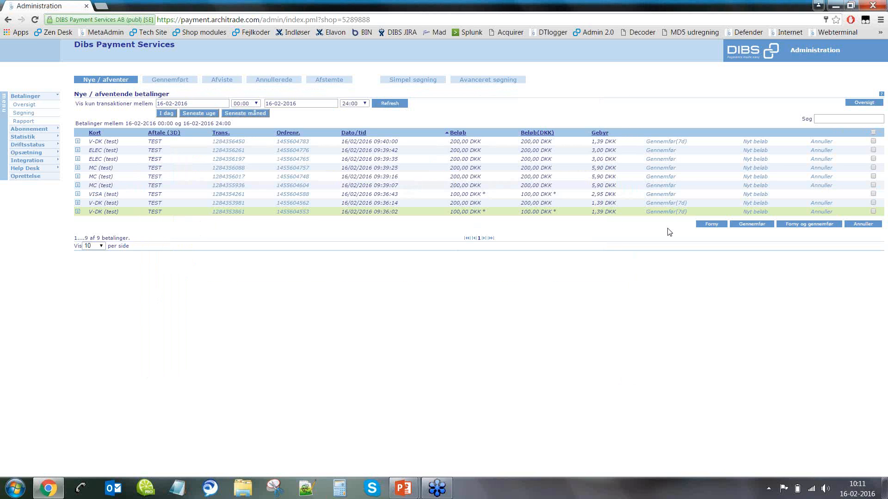
pyautogui.click(666, 212)
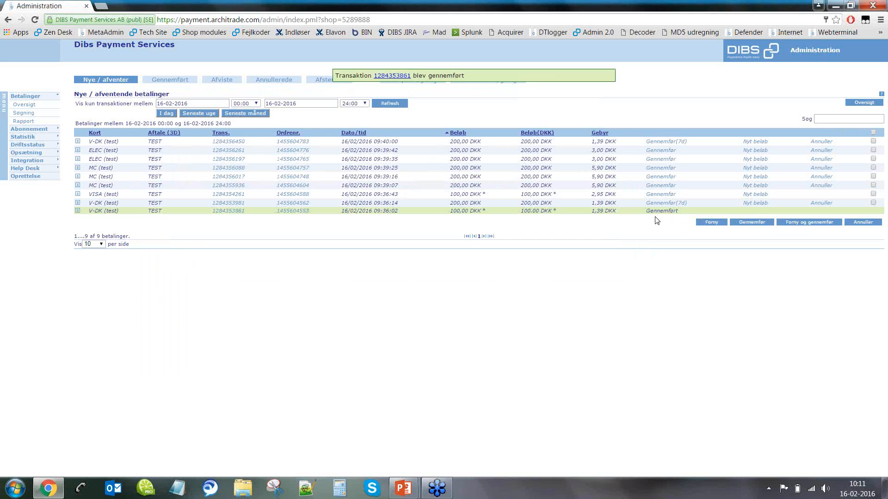
pyautogui.click(401, 104)
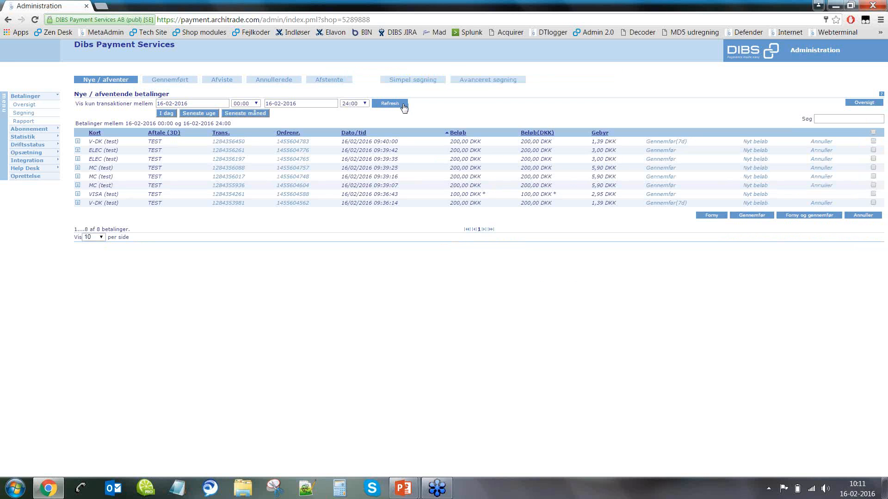
pyautogui.click(170, 84)
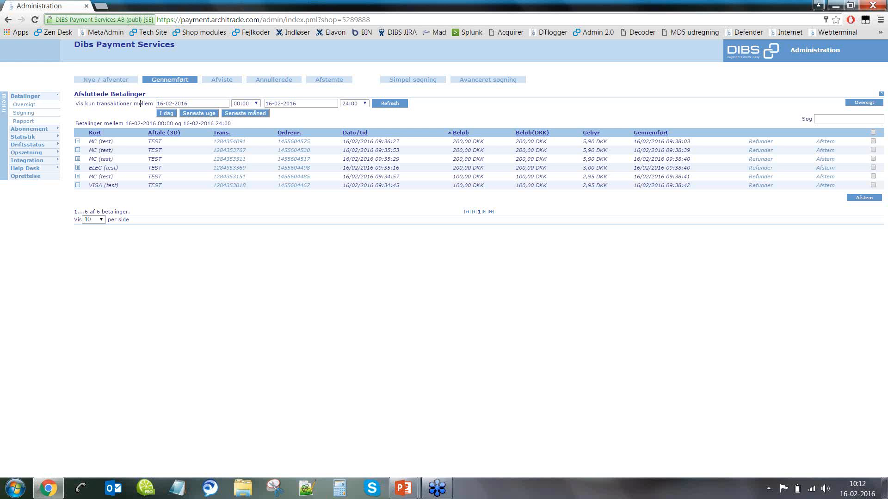
pyautogui.click(235, 143)
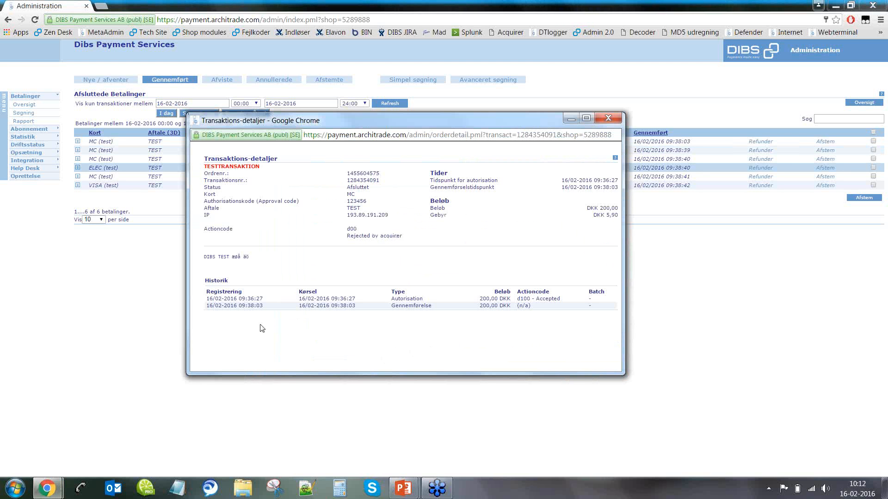
pyautogui.moveTo(205, 257); pyautogui.dragTo(228, 257)
pyautogui.click(301, 259)
pyautogui.click(609, 119)
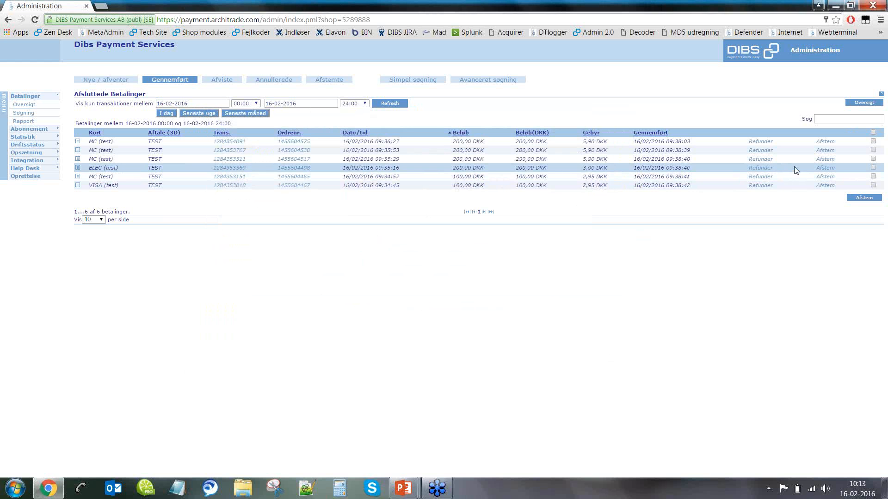
pyautogui.click(761, 169)
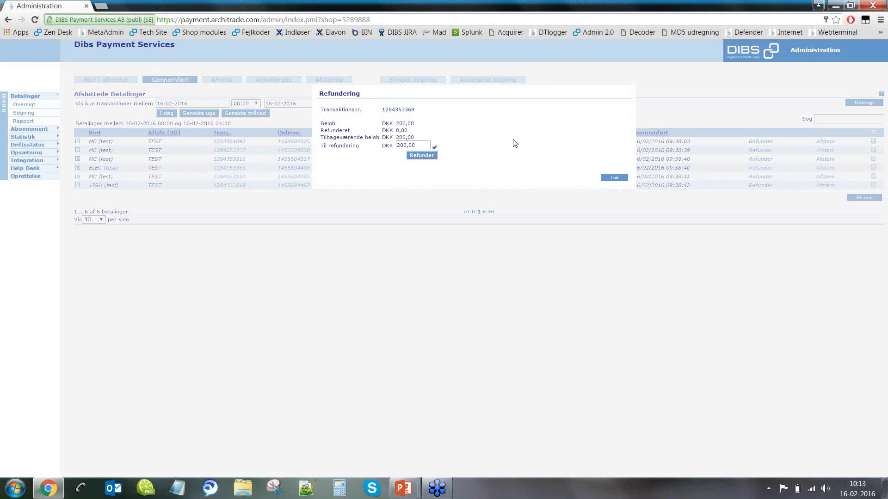
pyautogui.click(399, 144)
pyautogui.press('Delete')
pyautogui.click(422, 156)
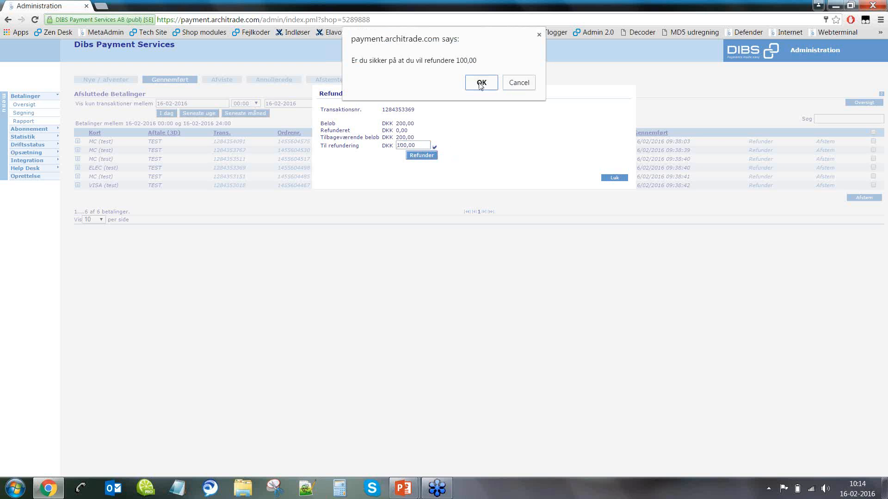
pyautogui.click(481, 83)
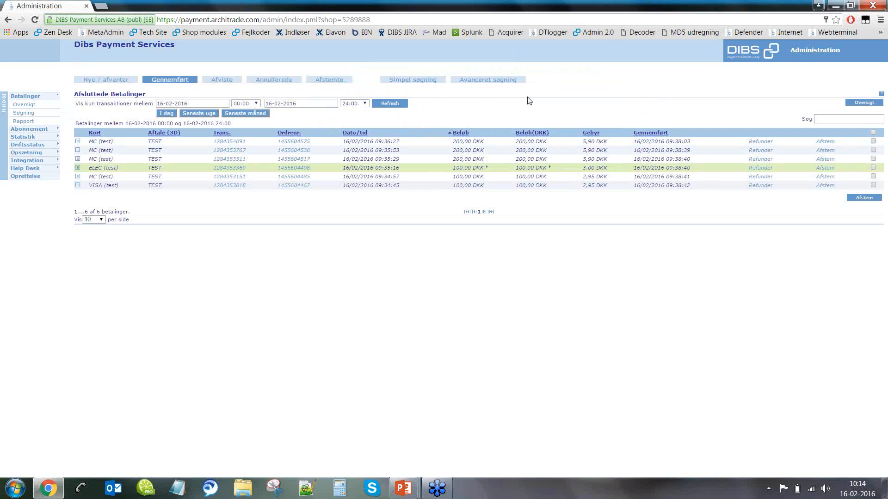
pyautogui.click(397, 105)
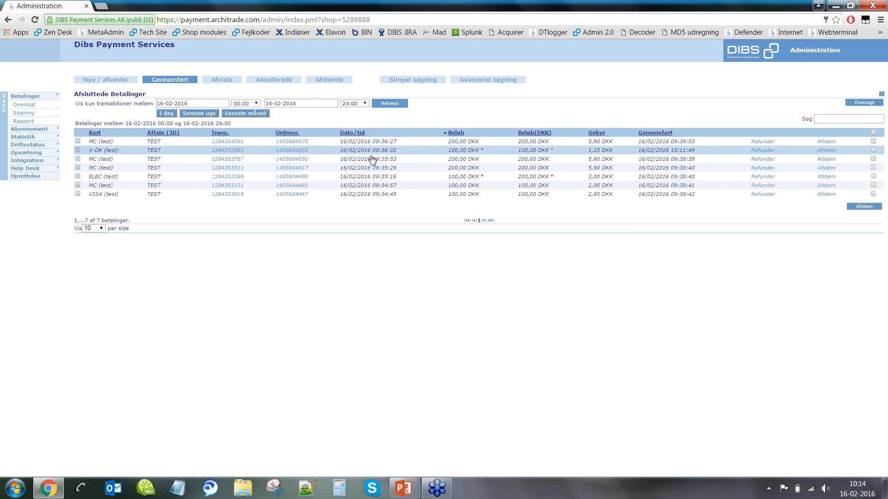
pyautogui.click(234, 177)
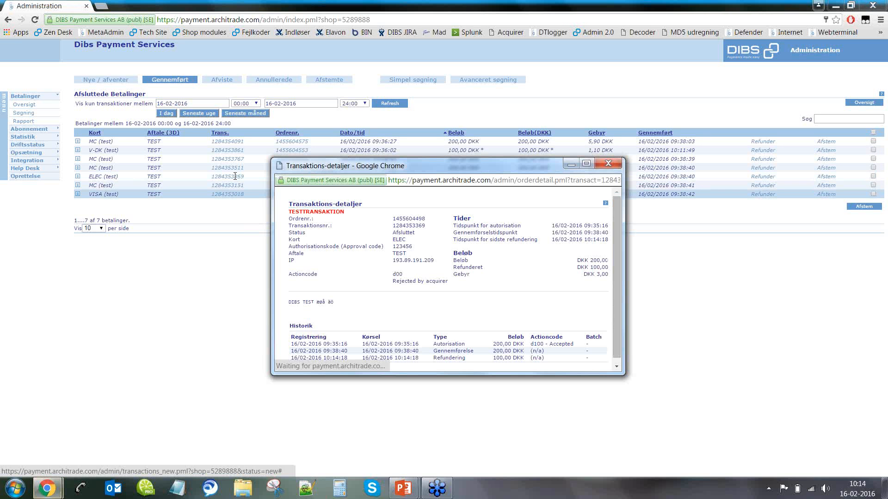
pyautogui.moveTo(452, 168); pyautogui.dragTo(465, 222)
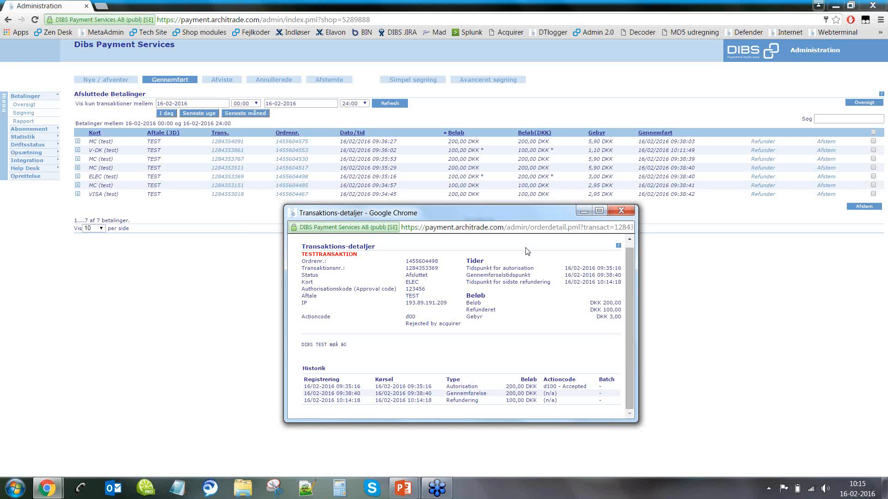
pyautogui.click(625, 211)
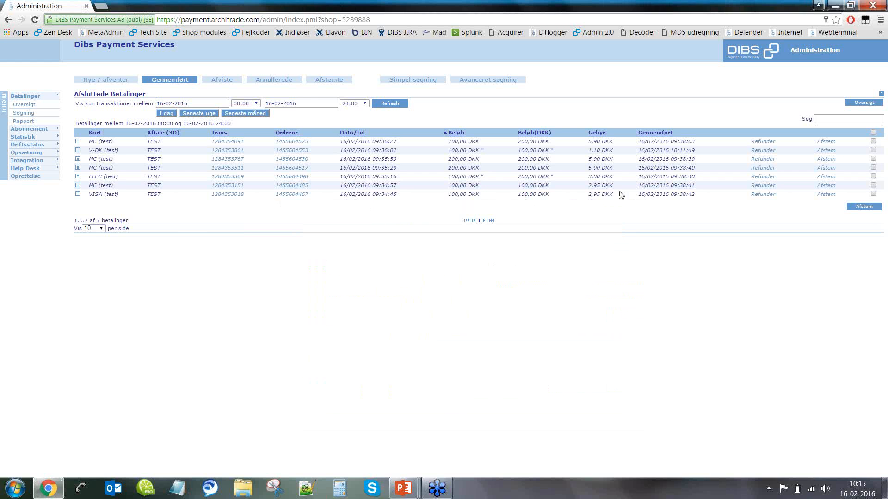
# Step: Refund the remaining 100,00 DKK of the ELEC payment, then view the rejected payments
pyautogui.click(758, 177)
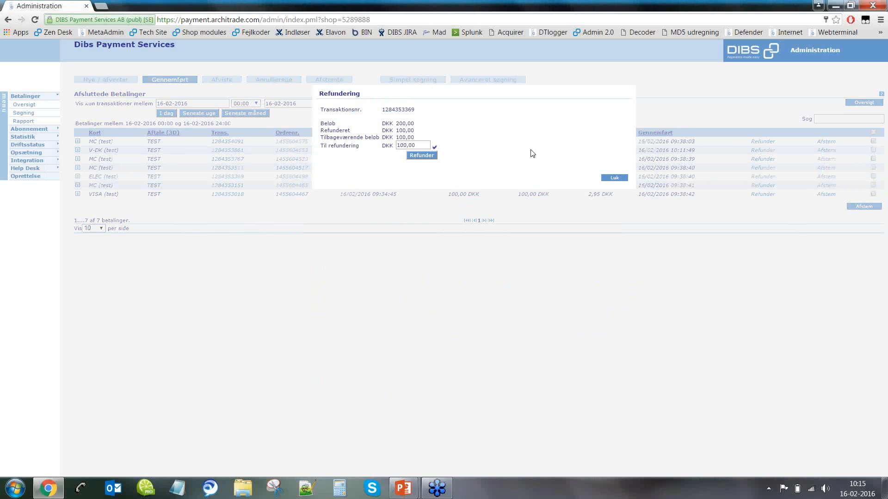
pyautogui.click(421, 155)
pyautogui.click(480, 98)
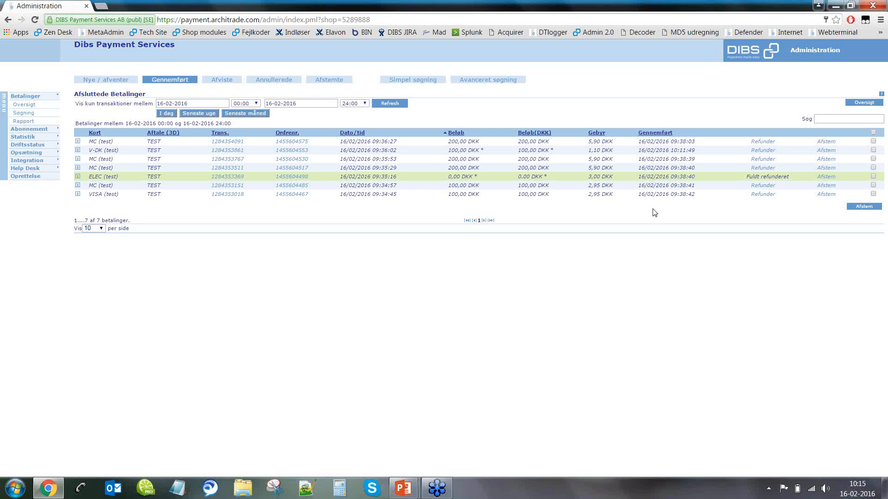
pyautogui.click(218, 84)
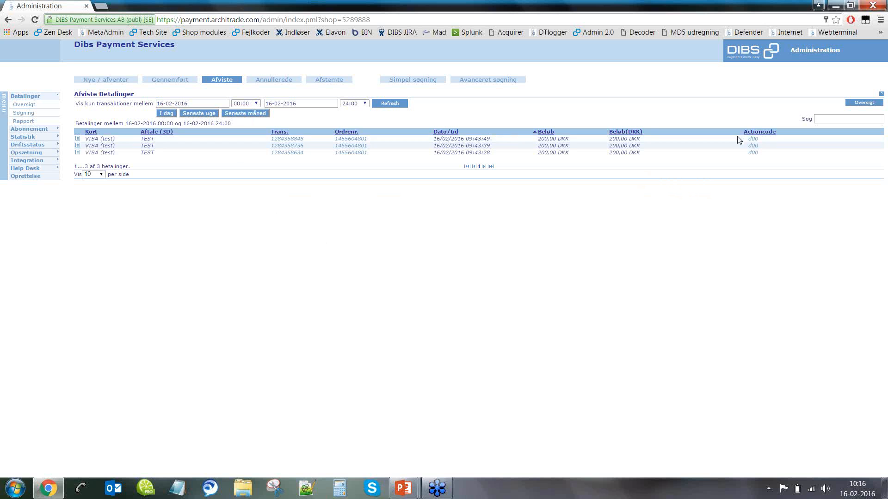
# Step: Look up what action code d00 means and check the third rejected payment's details
pyautogui.click(754, 154)
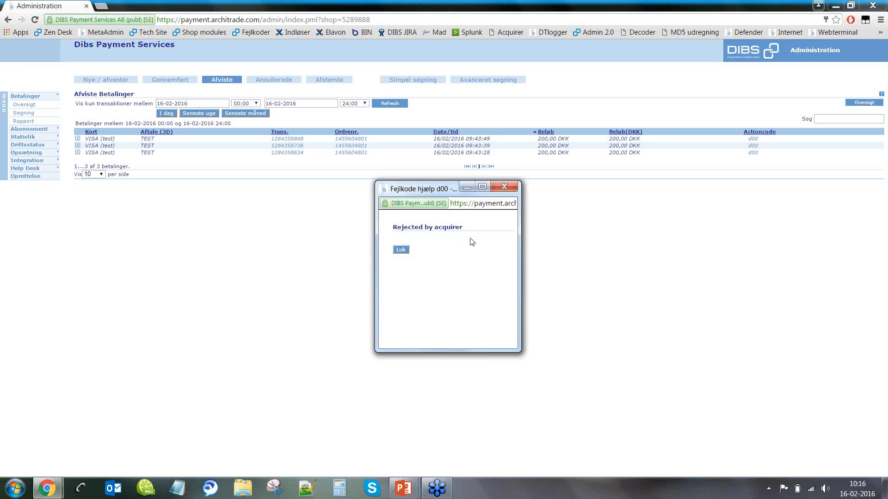
pyautogui.click(504, 186)
pyautogui.click(296, 153)
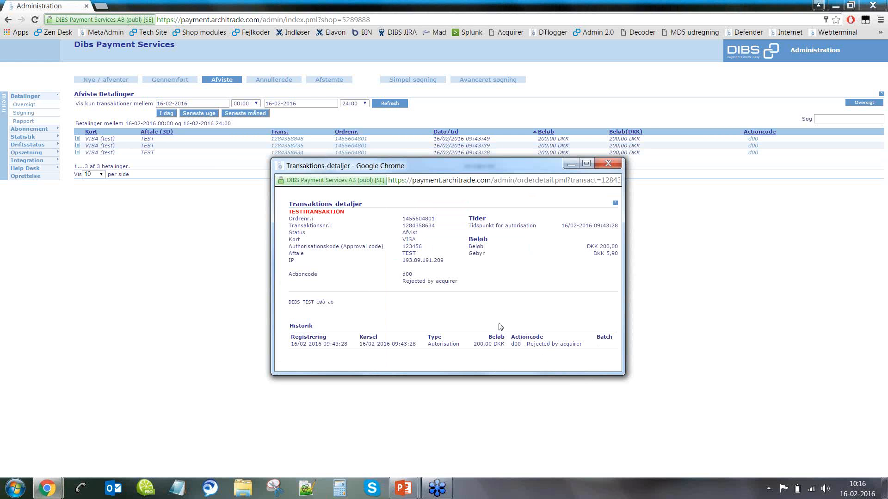
pyautogui.click(606, 165)
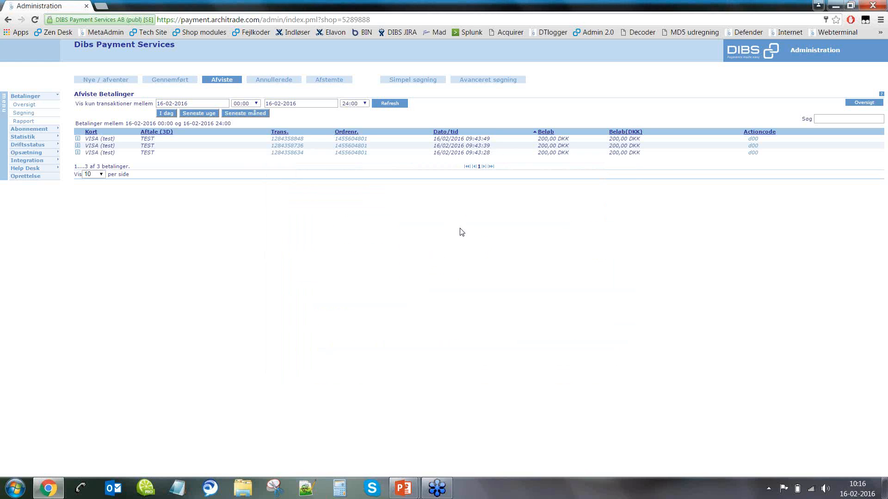
# Step: Cancel the 09:40:00 V-DK 200,00 DKK payment, refresh, and view the cancelled payments
pyautogui.click(279, 85)
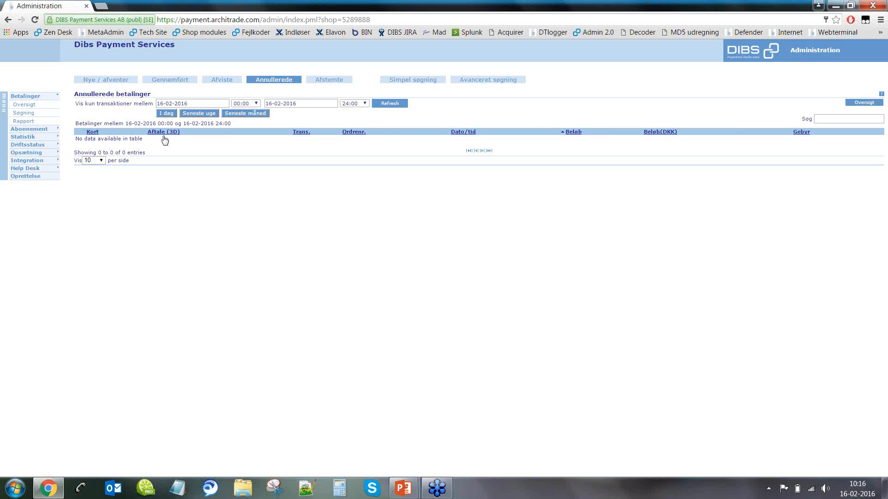
pyautogui.click(108, 81)
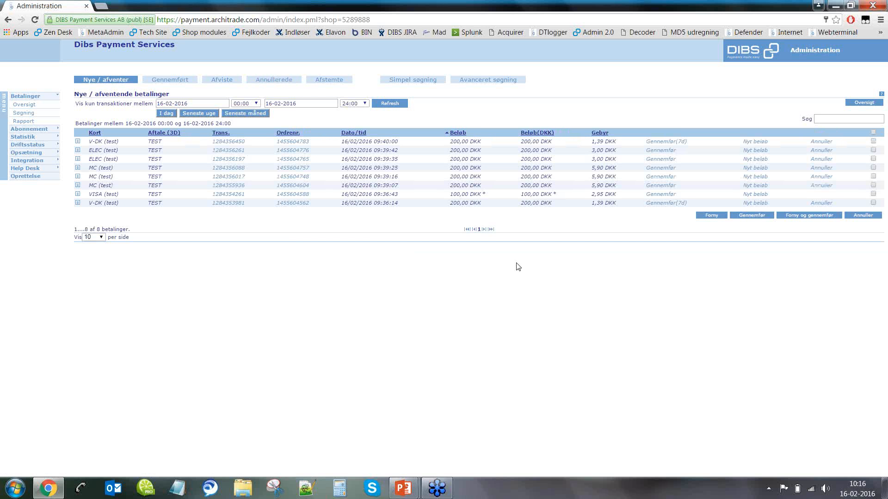
pyautogui.click(829, 142)
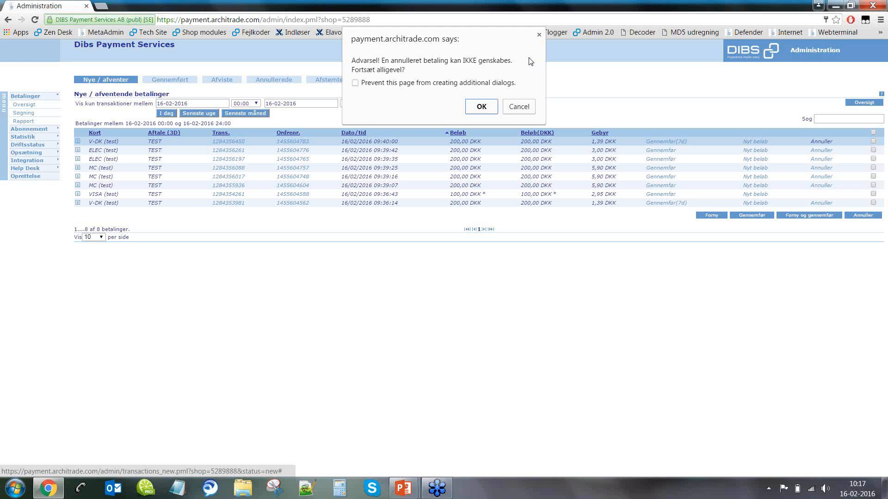
pyautogui.click(482, 107)
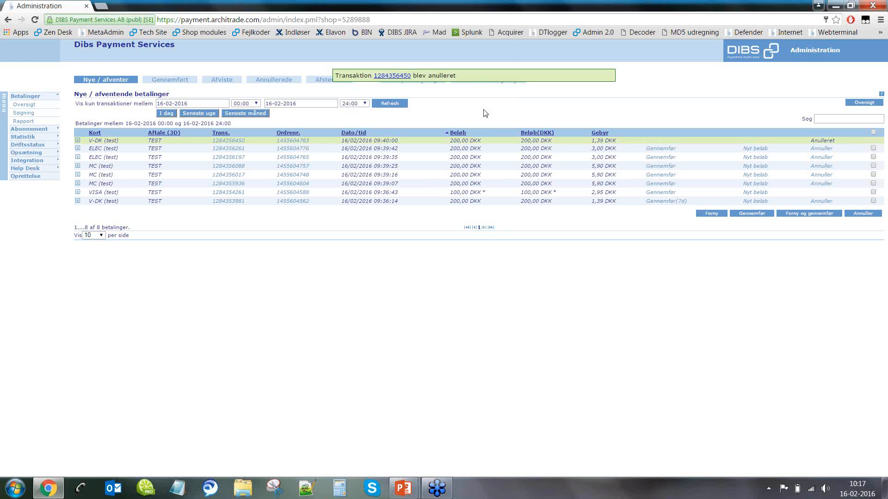
pyautogui.doubleClick(390, 95)
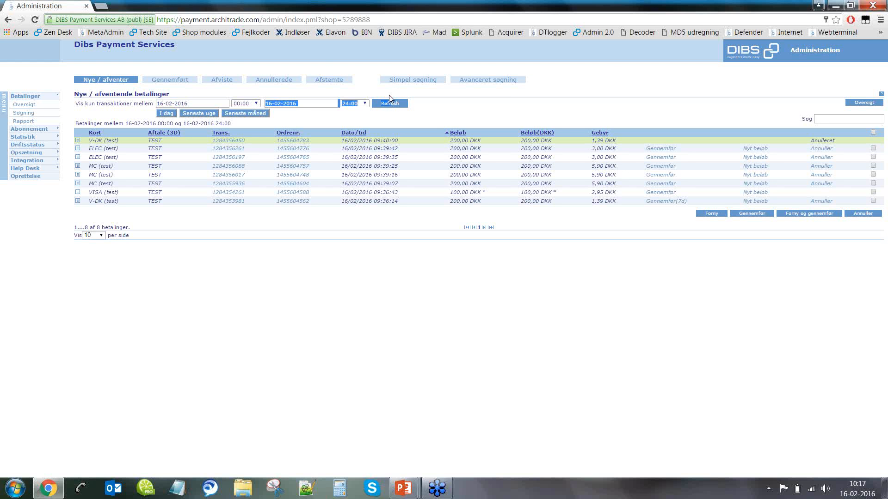
pyautogui.click(395, 105)
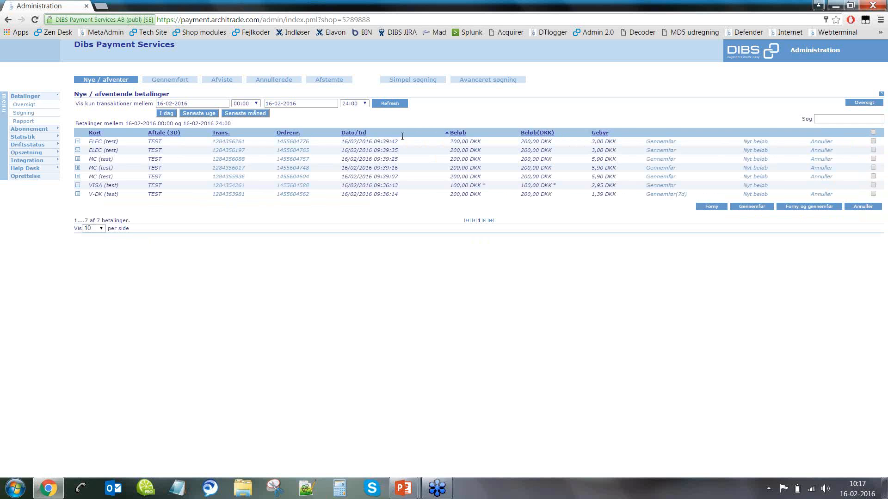
pyautogui.click(262, 79)
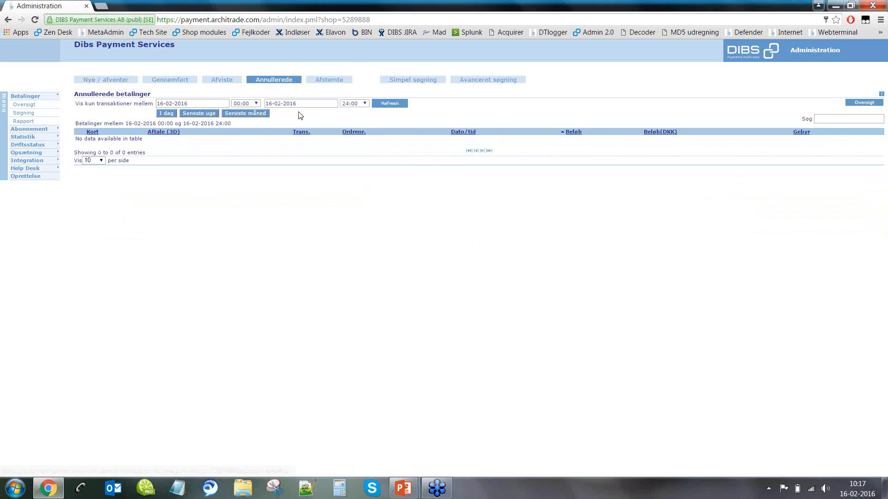
# Step: Refresh cancelled payments so the V-DK payment appears, then view the empty reconciled list
pyautogui.click(390, 104)
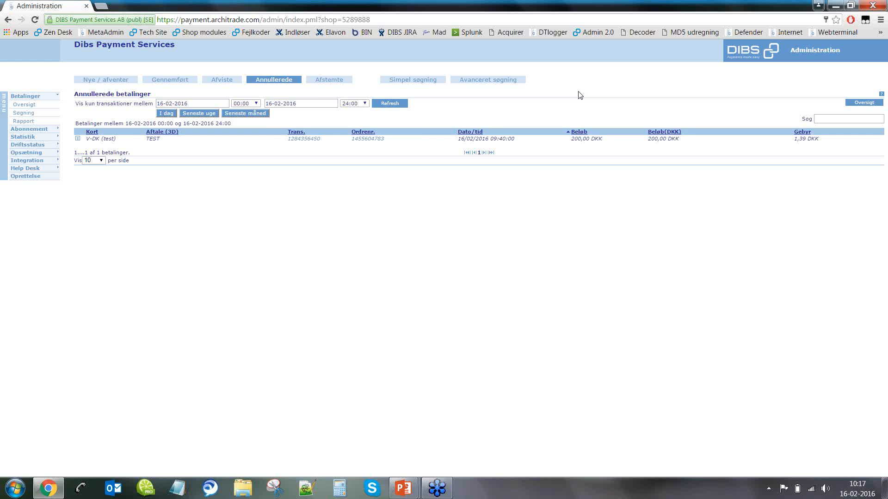
pyautogui.click(329, 81)
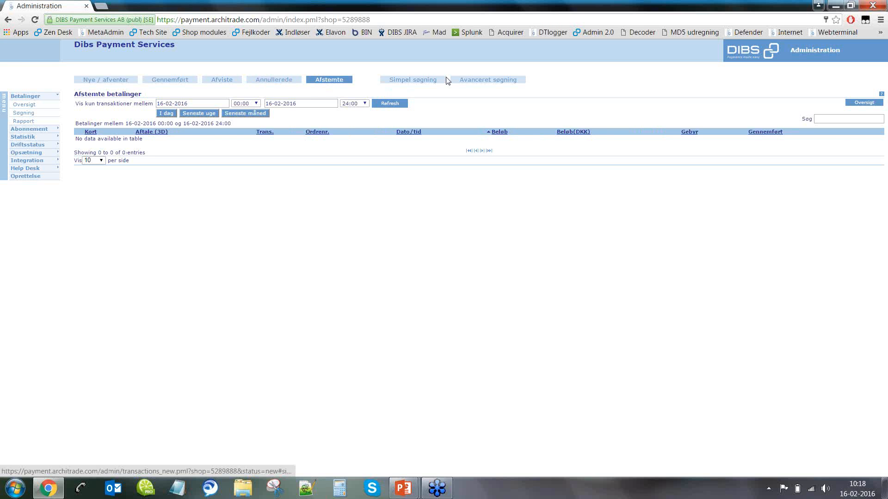
# Step: Reload the completed payments list, showing seven TEST payments from 16-02-2016
pyautogui.click(182, 82)
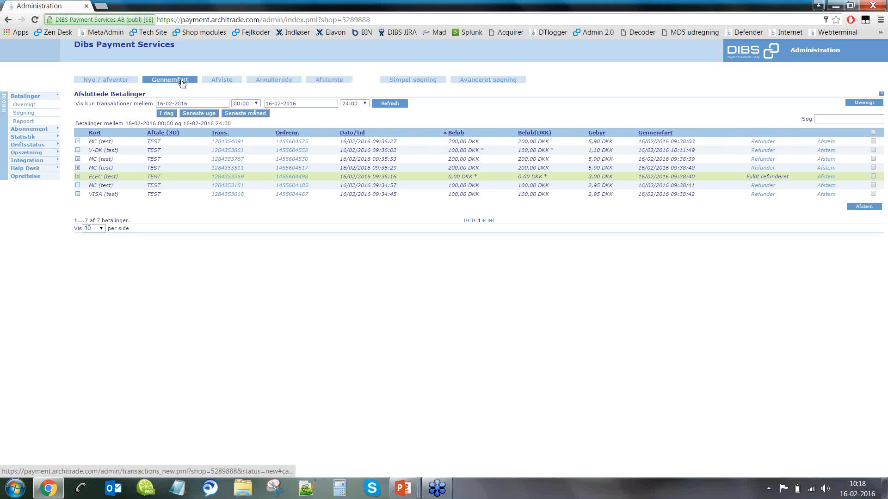
pyautogui.click(387, 105)
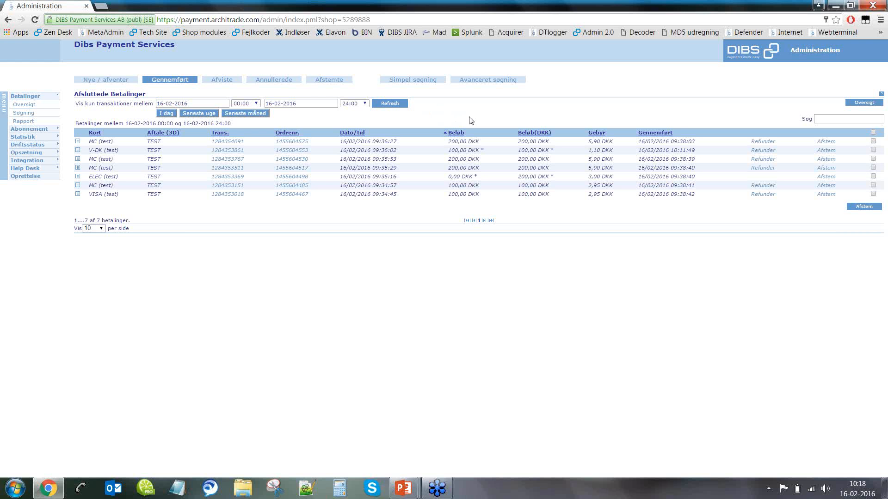
# Step: Reconcile the first 200,00 DKK MC test payment and confirm it in the refreshed reconciled list
pyautogui.click(828, 141)
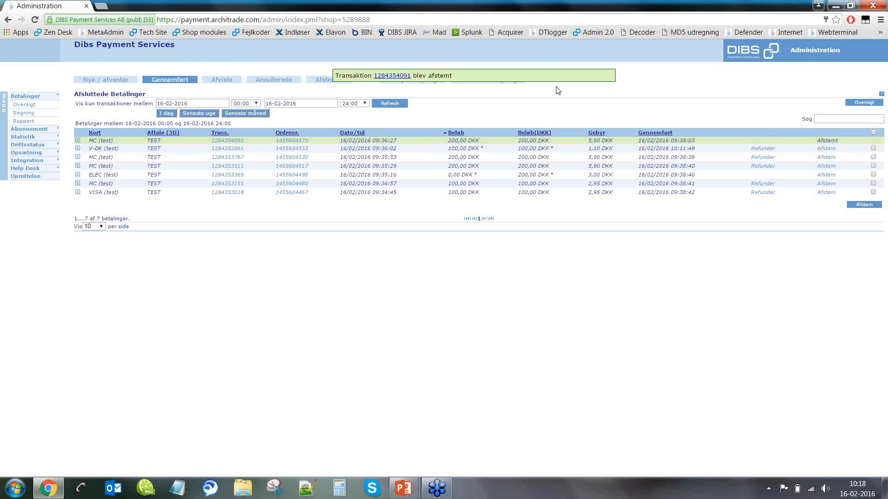
pyautogui.click(331, 81)
pyautogui.click(385, 101)
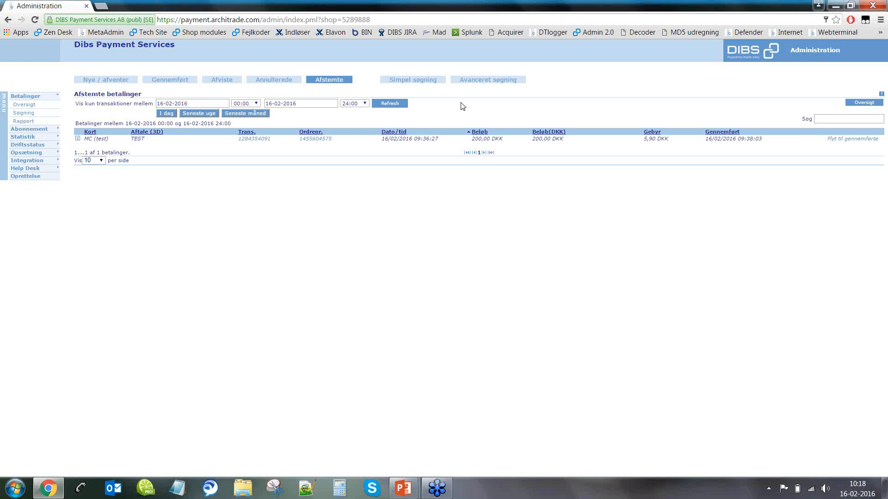
# Step: Return the reconciled MC test payment to completed and refresh the now-empty reconciled list
pyautogui.click(842, 139)
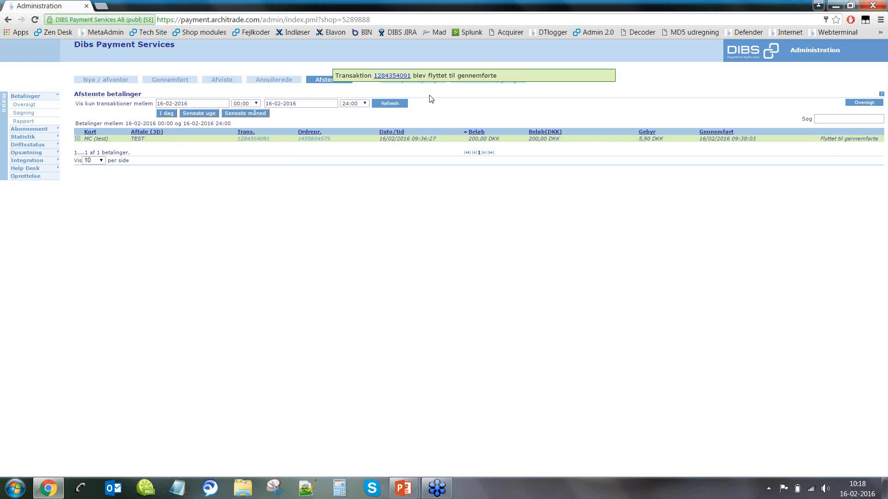
pyautogui.click(398, 103)
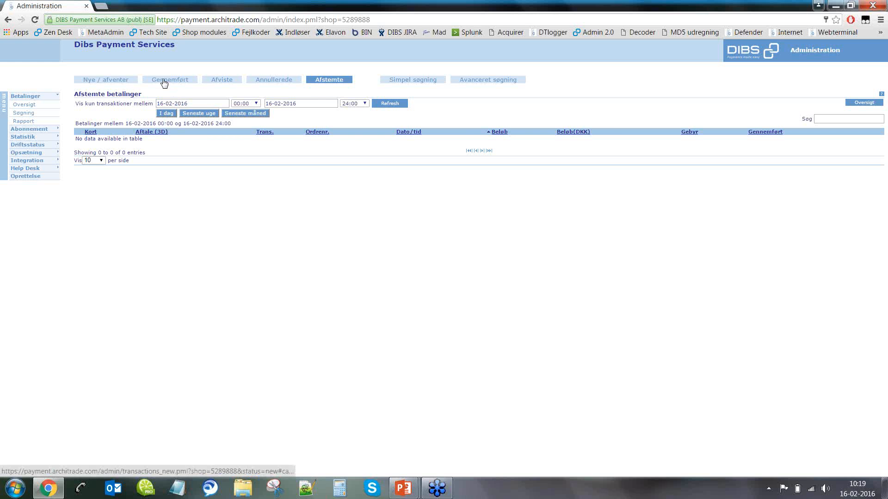
# Step: Recheck the refreshed completed payments, then return to the seven new/pending TEST payments
pyautogui.click(110, 81)
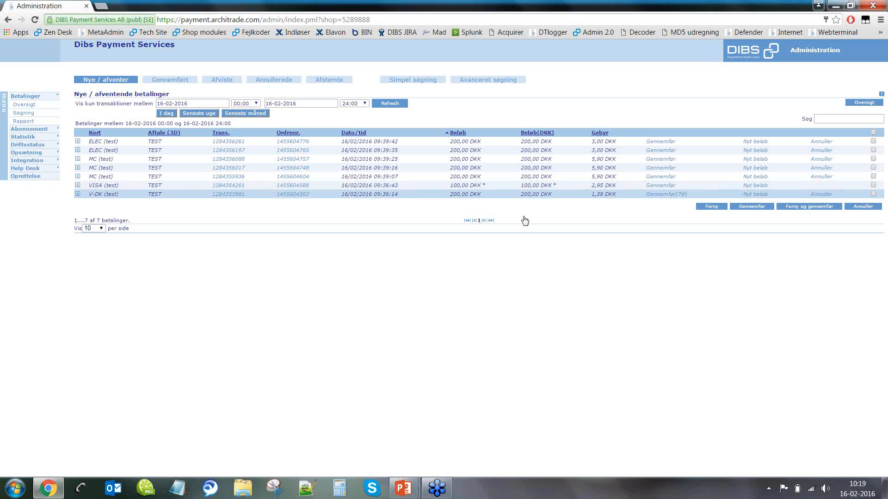
pyautogui.click(178, 81)
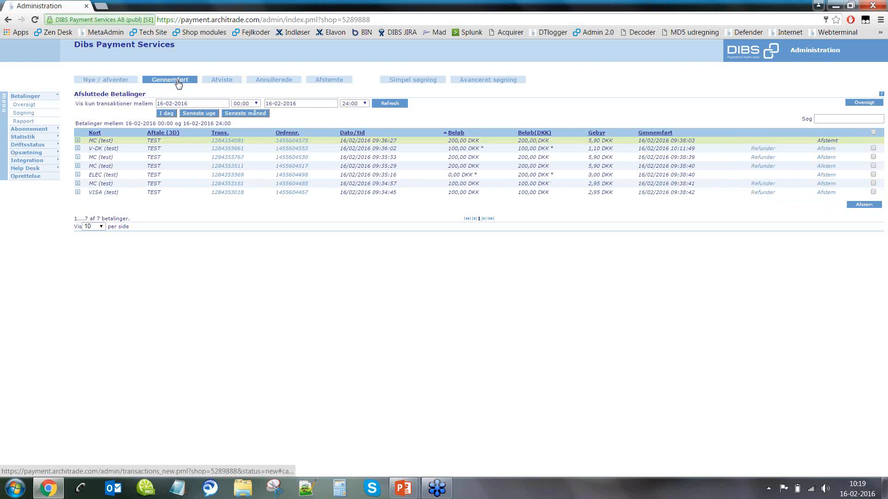
pyautogui.click(387, 106)
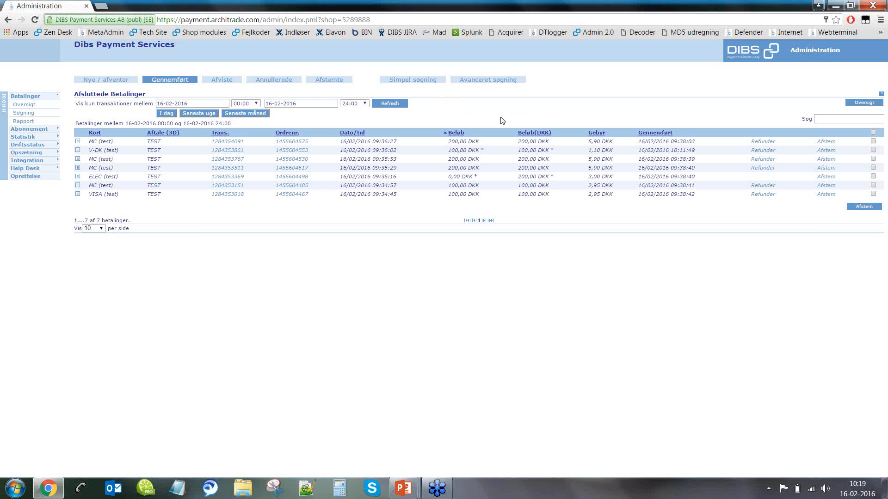
pyautogui.click(124, 83)
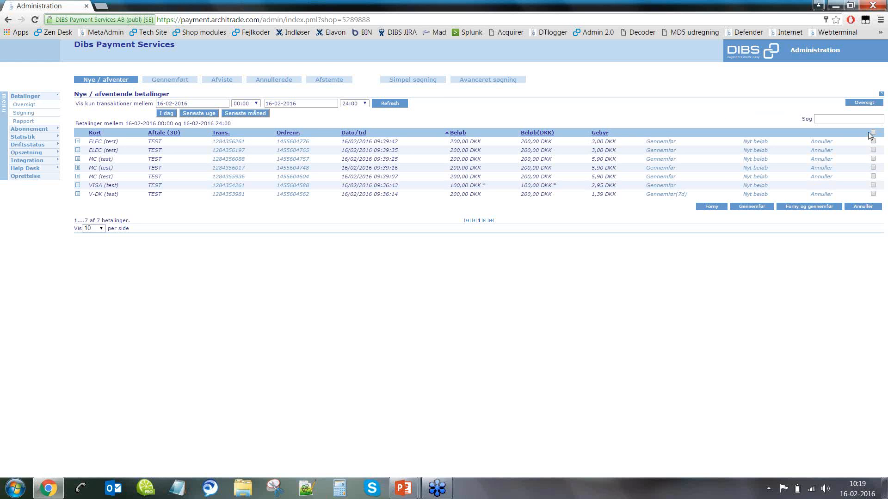
# Step: Tick three pending payments via select-all and unticking the rest, then view the three rejected VISA payments
pyautogui.click(874, 159)
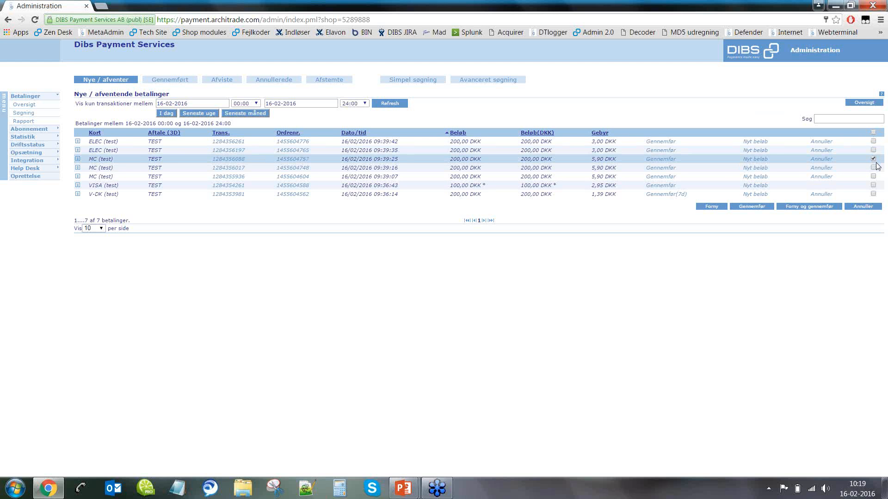
pyautogui.click(873, 133)
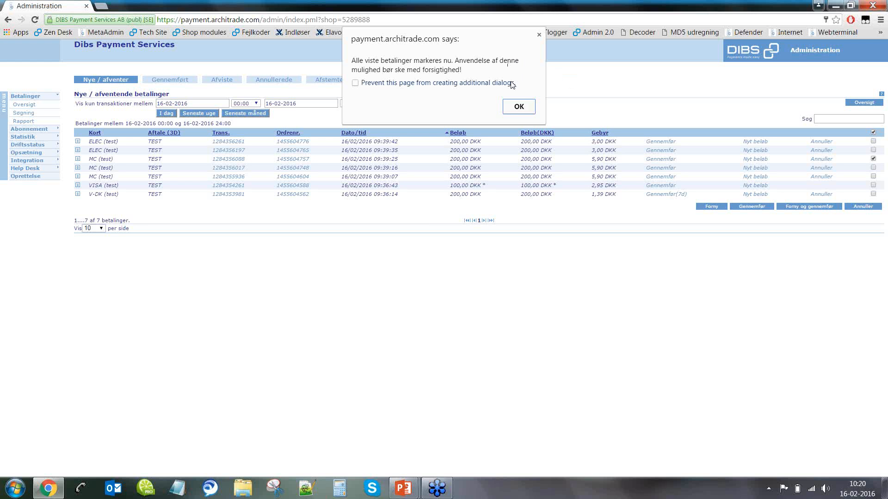
pyautogui.click(527, 110)
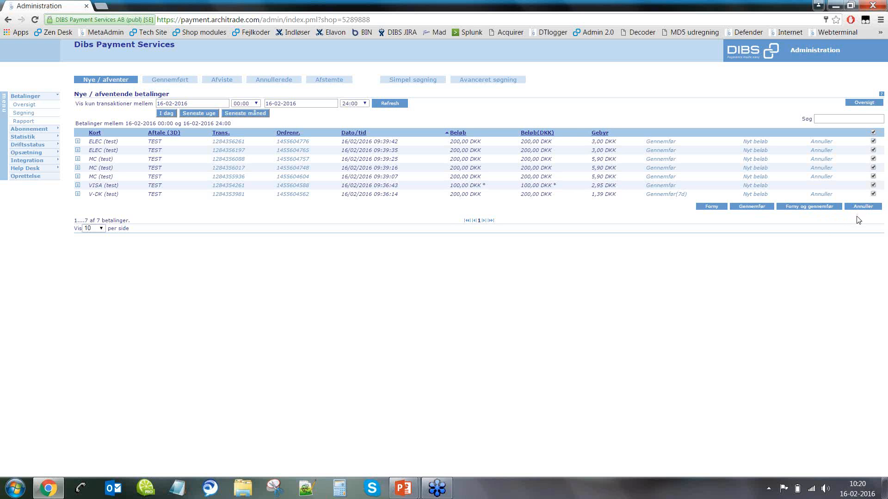
pyautogui.click(873, 194)
pyautogui.click(873, 185)
pyautogui.click(873, 167)
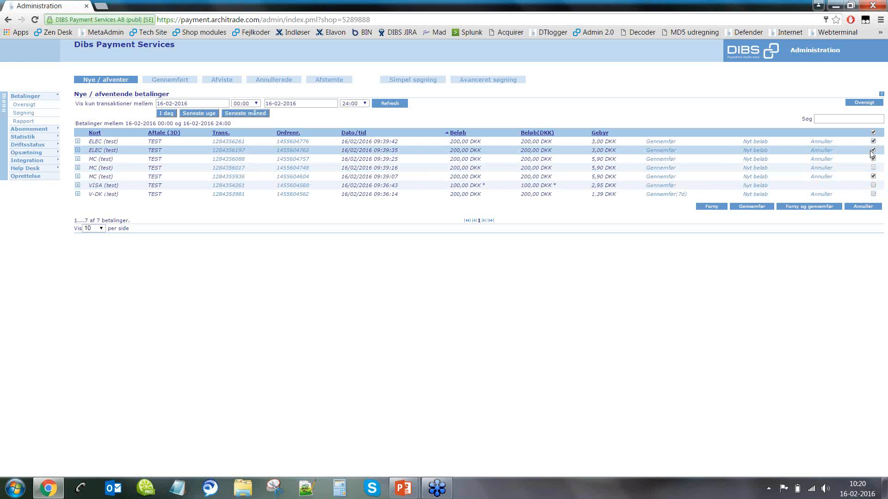
pyautogui.click(873, 149)
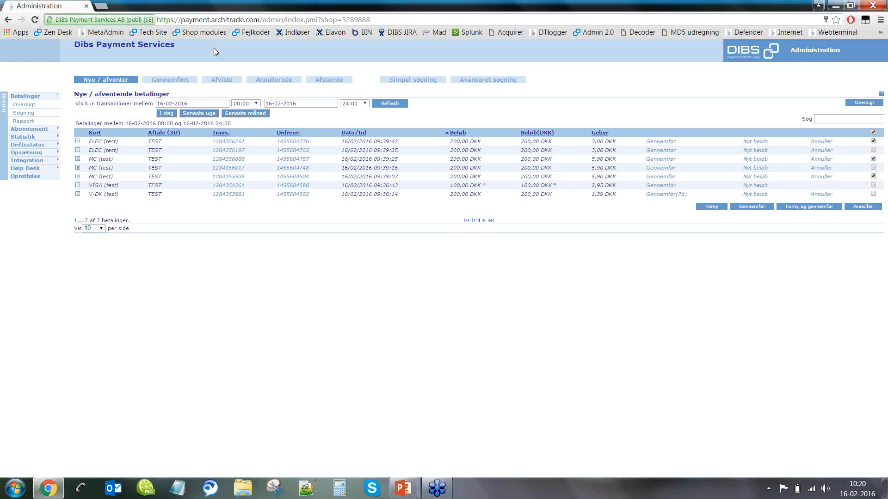
pyautogui.click(228, 79)
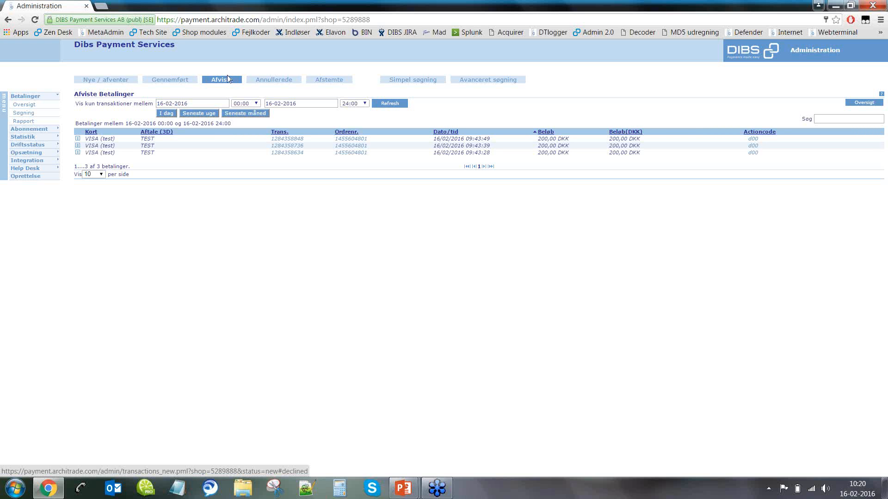
# Step: Open the first pending ELEC payment's details: 200,00 DKK authorisation, action code d100 Accepted
pyautogui.click(114, 79)
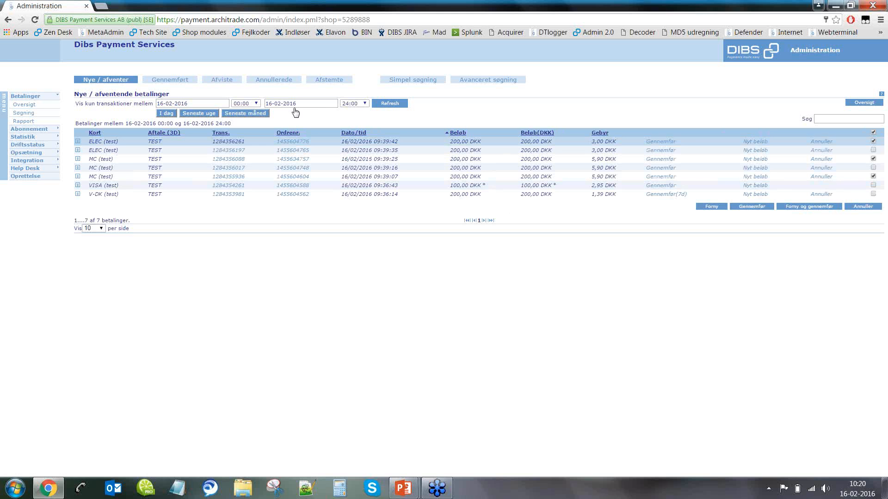
pyautogui.click(292, 141)
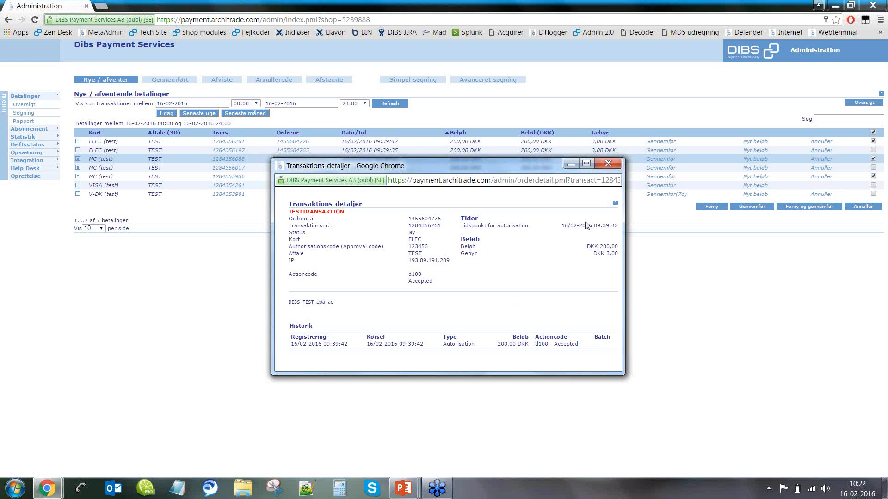
# Step: Close the ELEC payment details and switch to simple search by transaction or order number
pyautogui.click(609, 162)
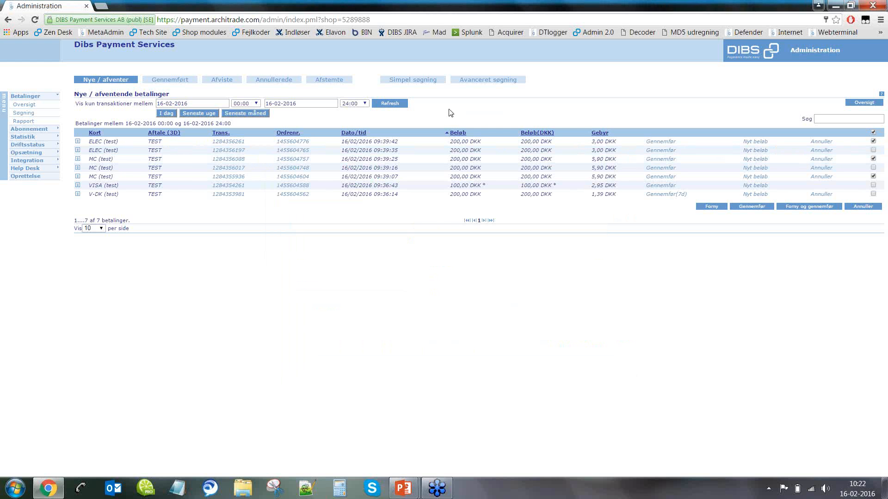
pyautogui.click(421, 84)
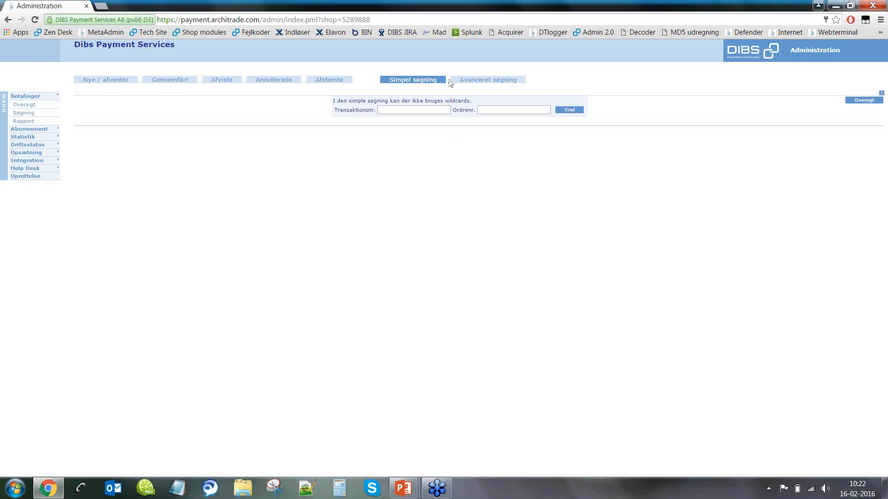
# Step: Switch to the advanced search with card type, amount, currency, status and period filters
pyautogui.click(491, 86)
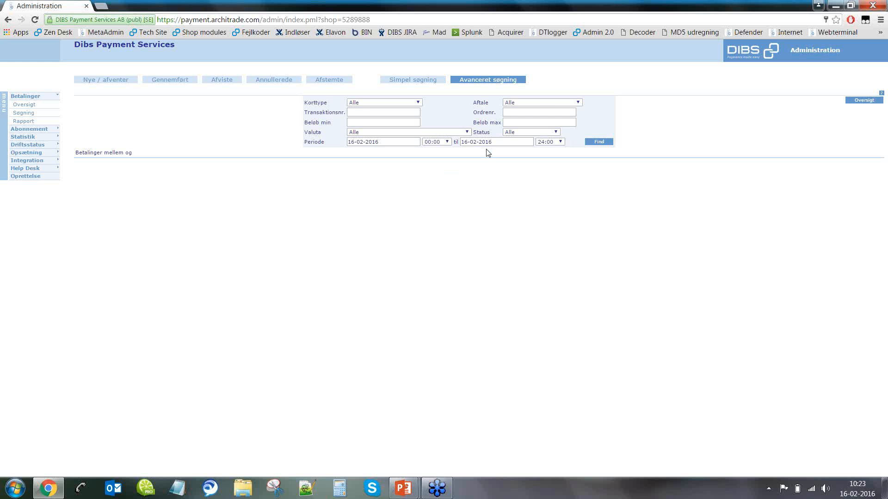
# Step: Set the period start to 16-01-2016 and run the search, returning 49 payments
pyautogui.click(373, 142)
pyautogui.click(358, 157)
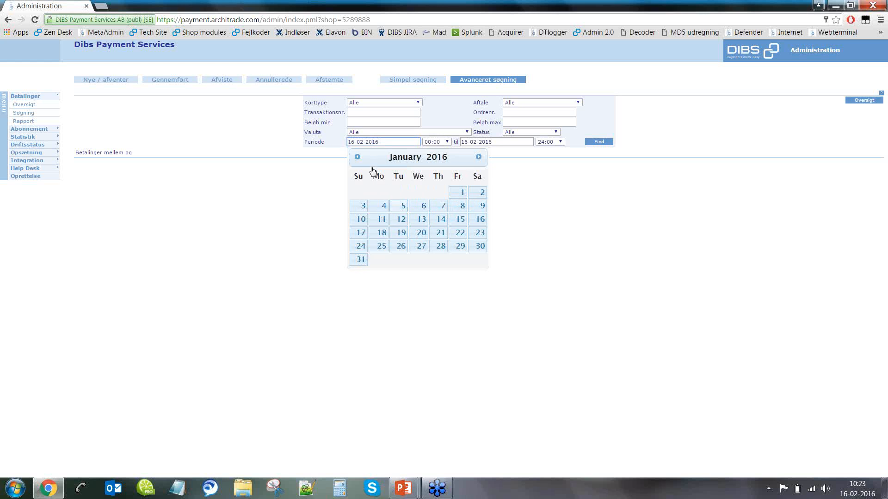
pyautogui.click(479, 224)
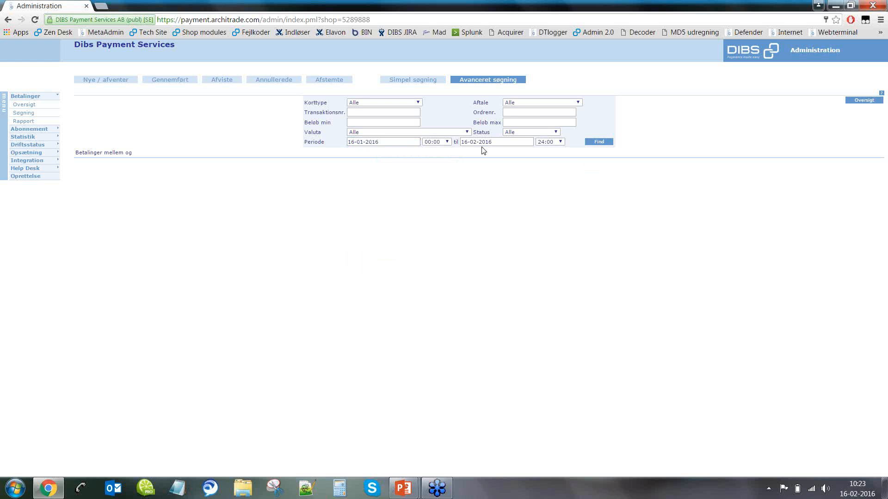
pyautogui.click(602, 142)
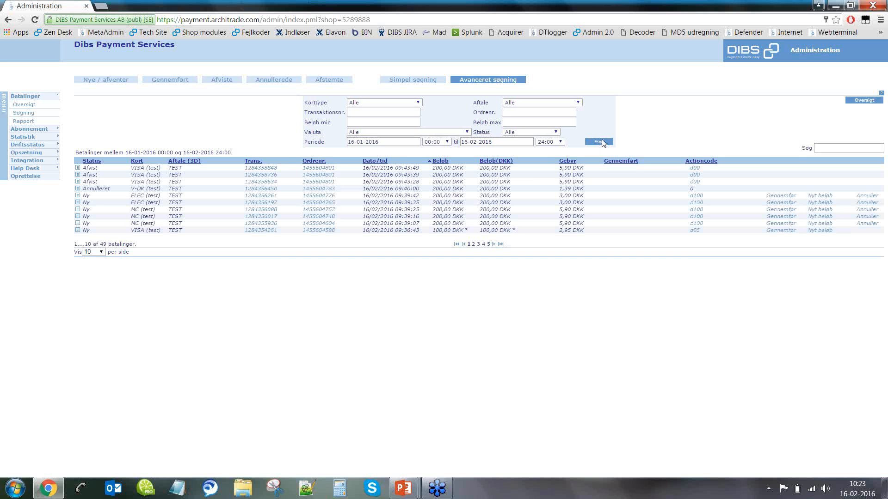
pyautogui.click(104, 252)
# Step: Show 50 payments per page and filter by Afsluttede status and MasterCard card type
pyautogui.click(89, 283)
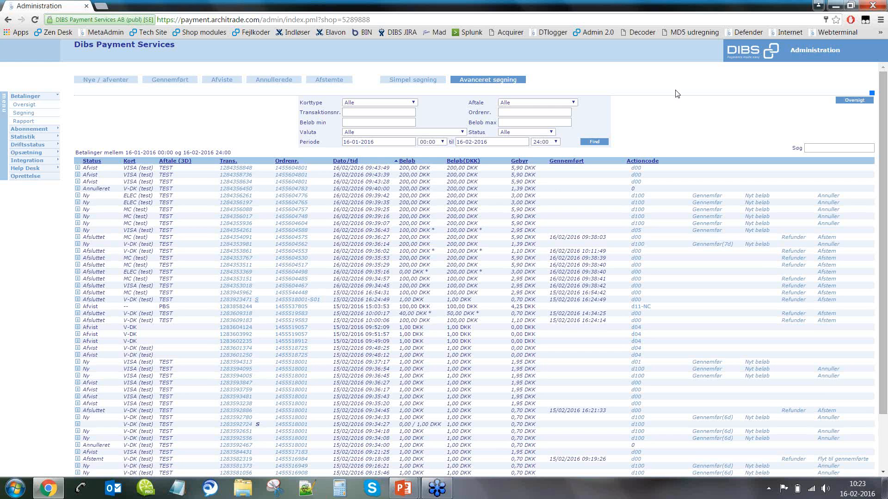
pyautogui.click(539, 133)
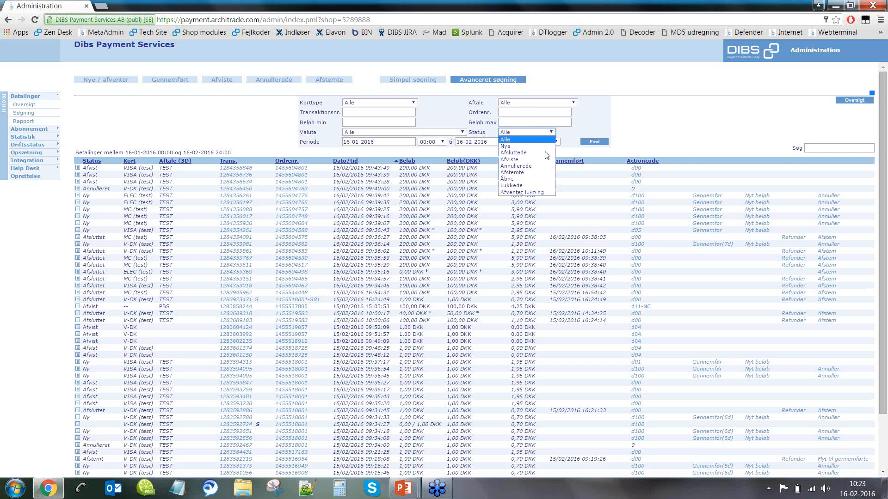
pyautogui.click(547, 154)
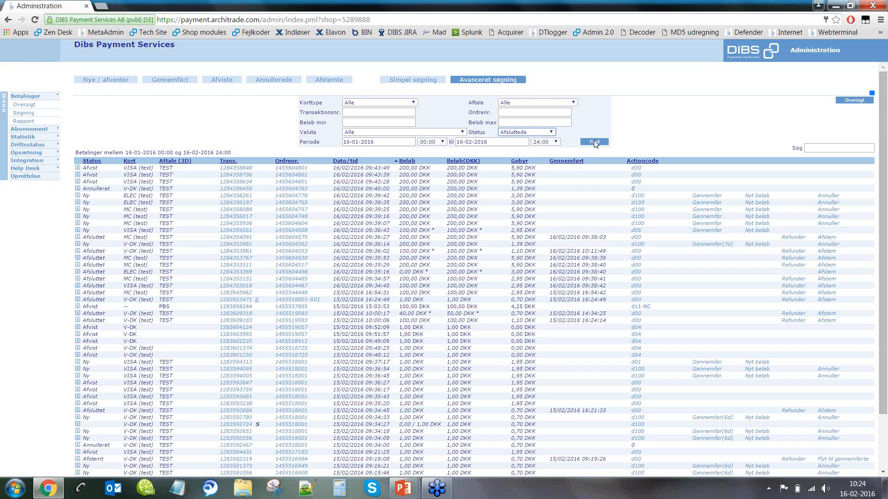
pyautogui.click(358, 104)
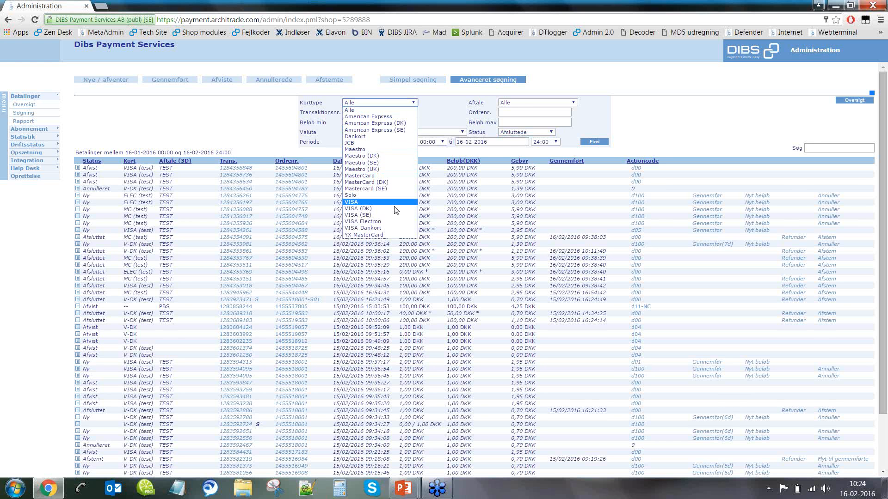
pyautogui.click(380, 176)
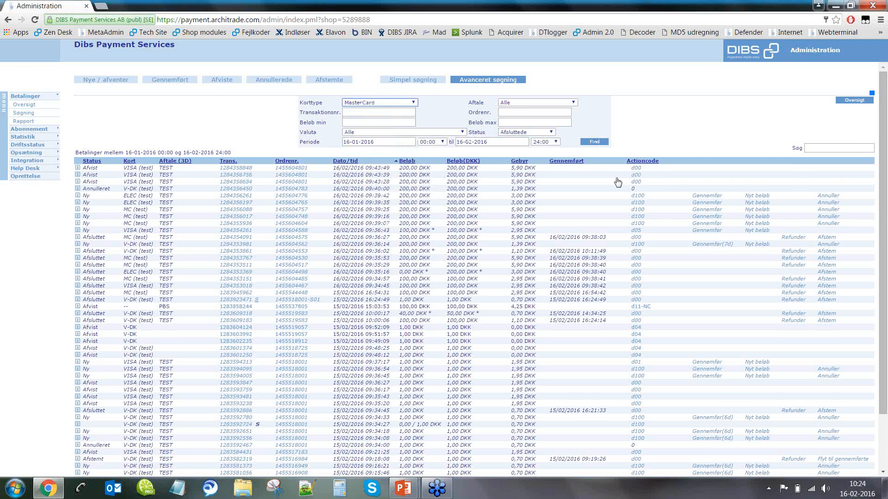
# Step: Search, then limit amounts to 150–200 (Beløb min/max), leaving three MasterCard payments
pyautogui.click(593, 141)
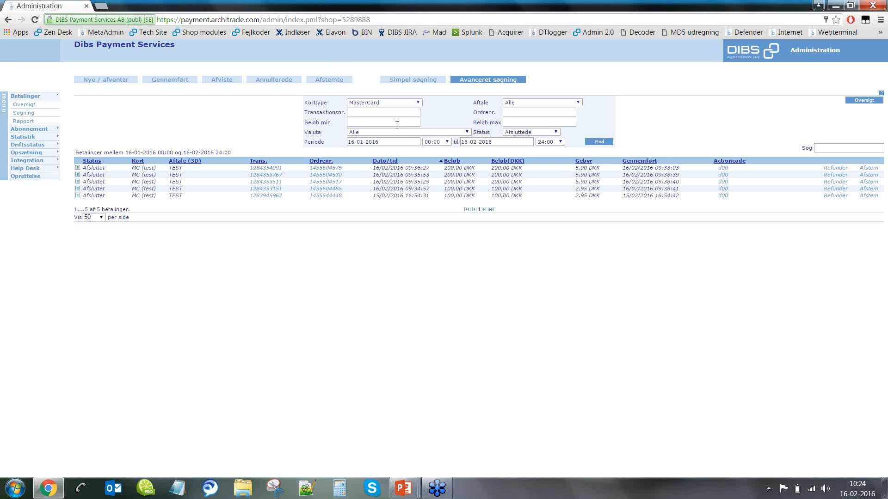
pyautogui.click(397, 122)
pyautogui.write('150')
pyautogui.press('Tab')
pyautogui.write('200')
pyautogui.click(599, 143)
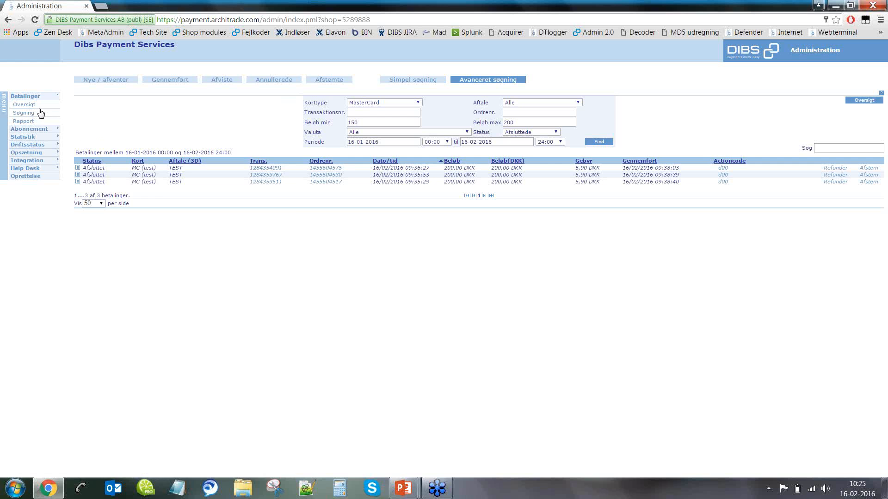
# Step: Open the Rapport form without Transaktionsnr., Beløb i DKK and Beløb, ending the period on the 10th
pyautogui.click(24, 121)
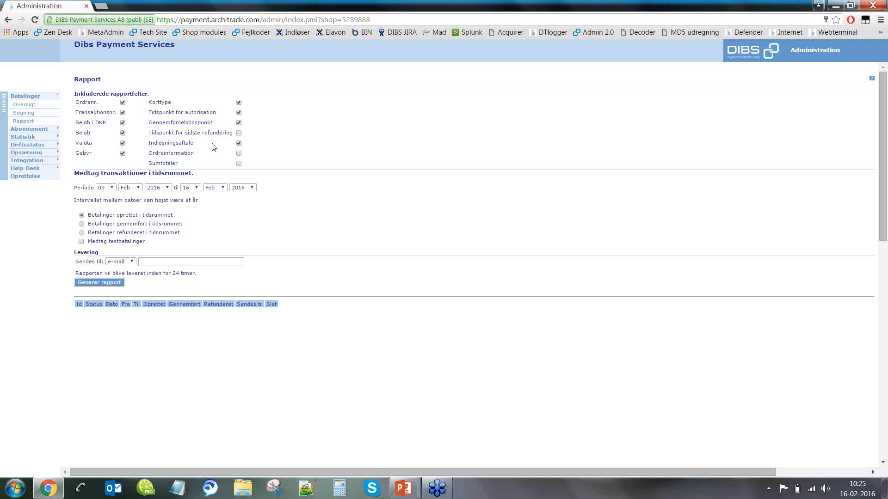
pyautogui.click(123, 112)
pyautogui.click(123, 123)
pyautogui.click(123, 133)
pyautogui.click(193, 188)
pyautogui.click(185, 254)
# Step: Generate a 'Betalinger gennemført i tidsrummet' report e-mailed to the test address
pyautogui.click(81, 231)
pyautogui.click(82, 223)
pyautogui.click(127, 262)
pyautogui.click(134, 271)
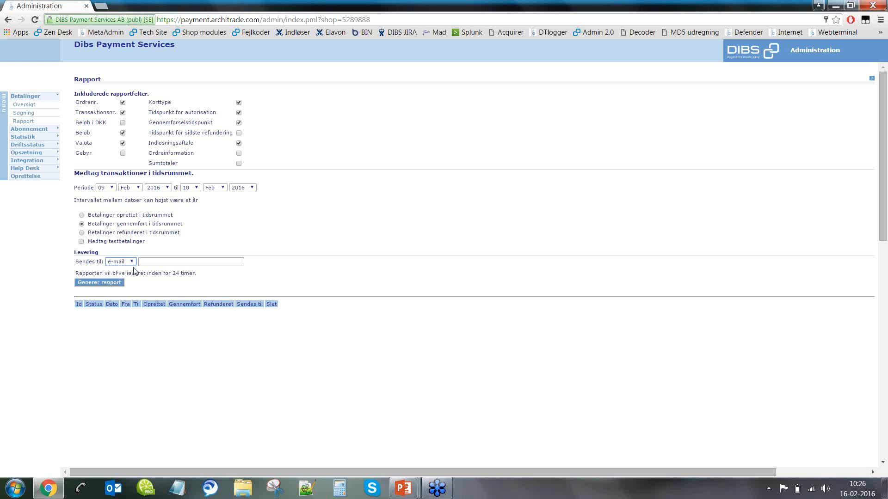
pyautogui.click(175, 261)
pyautogui.write('t')
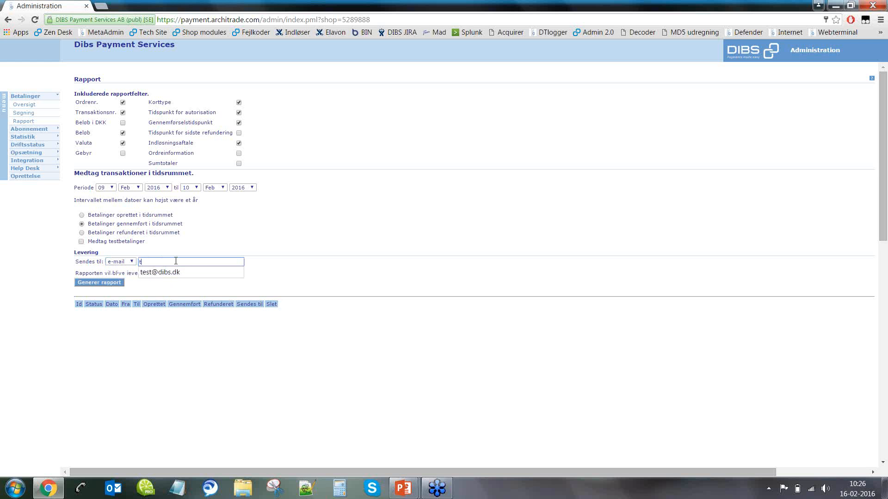
pyautogui.write('est')
pyautogui.press('Down')
pyautogui.press('Return')
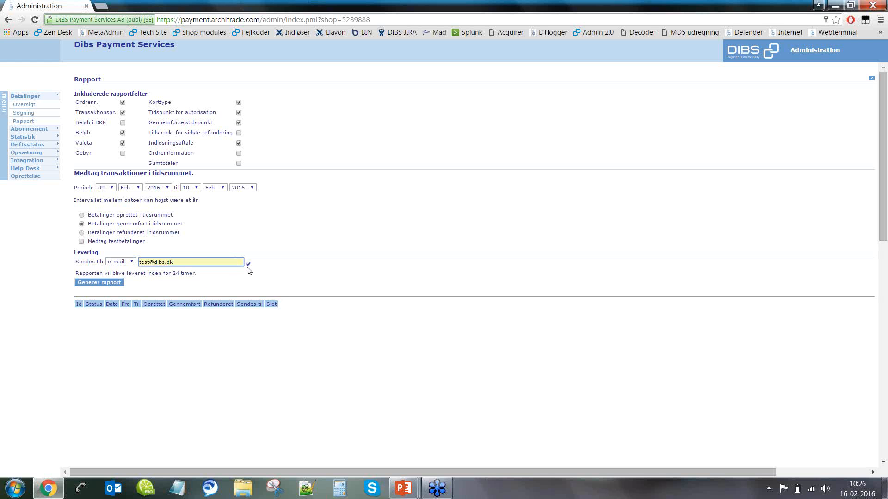
pyautogui.click(104, 285)
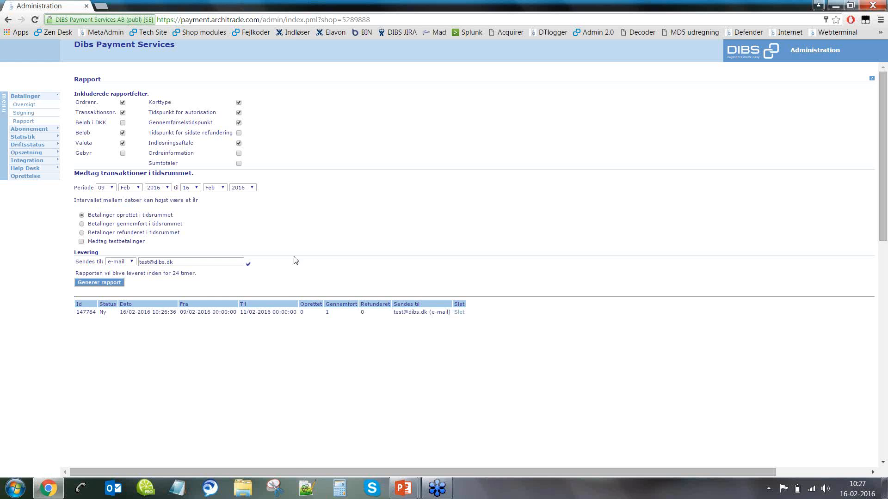
# Step: Open the Autorapport settings under Opsætning, leaving daily delivery unchecked
pyautogui.click(26, 153)
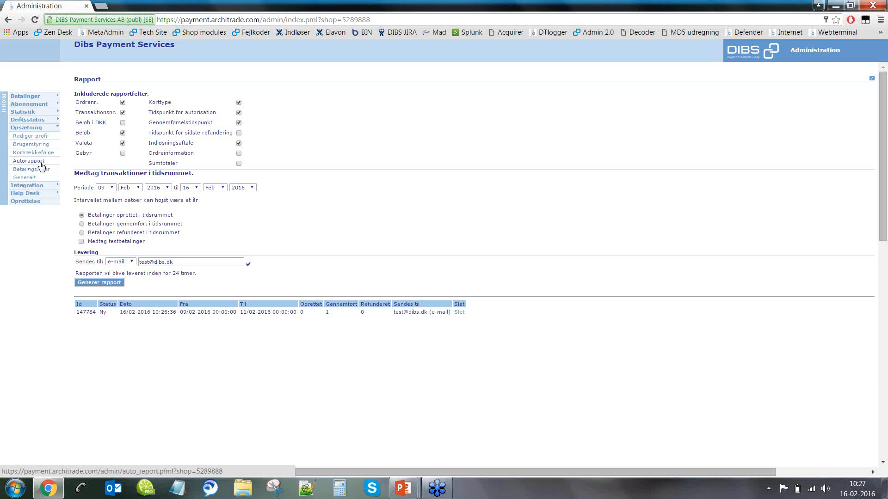
pyautogui.click(40, 163)
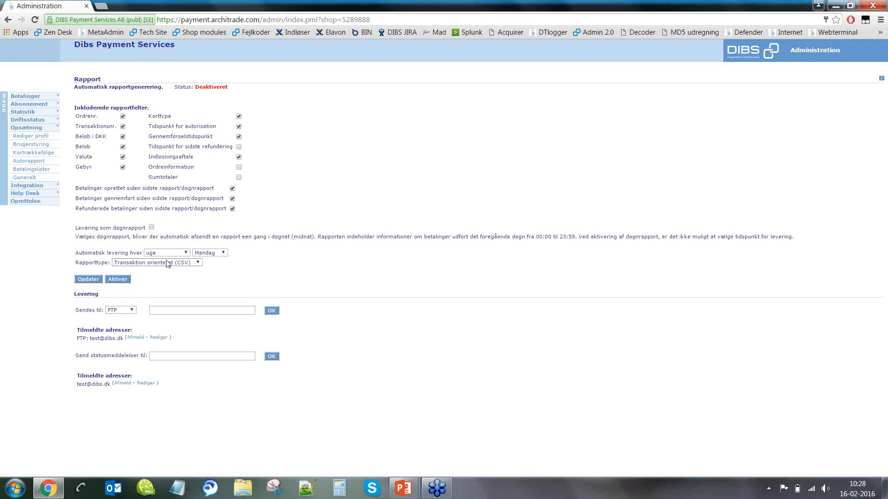
pyautogui.click(152, 228)
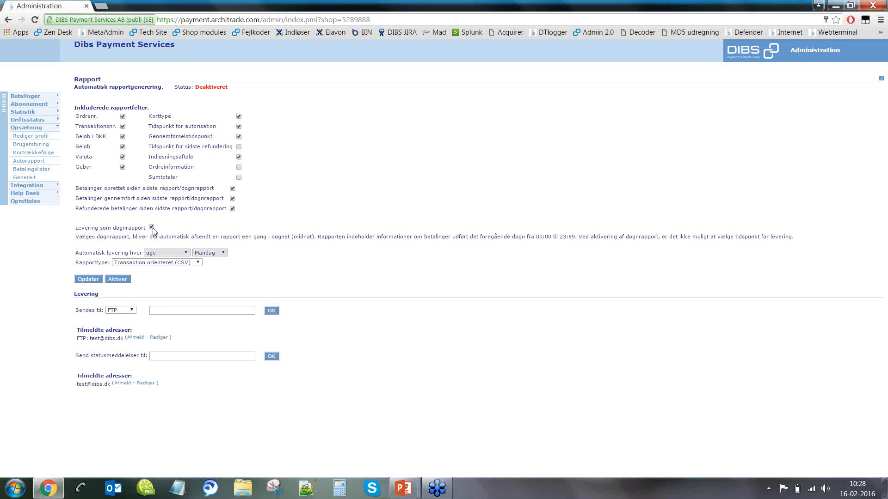
pyautogui.click(152, 228)
# Step: Set automatic delivery to every 'måned den' on day 1
pyautogui.click(166, 255)
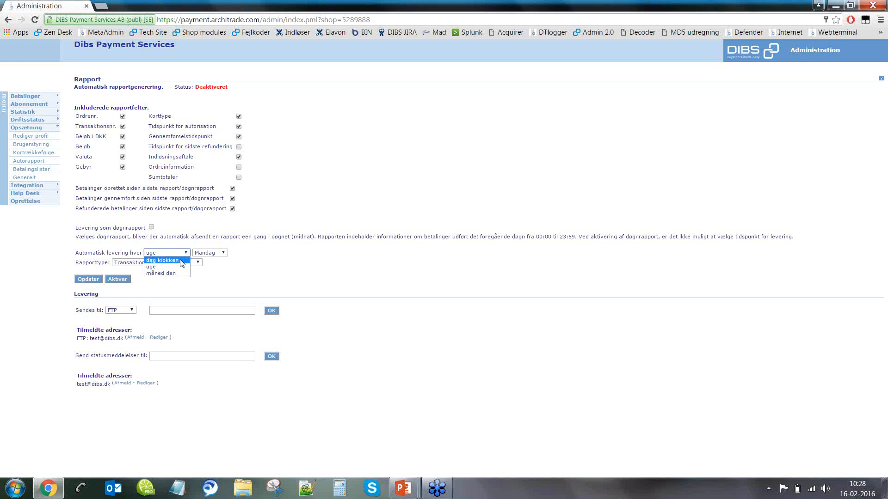
pyautogui.click(181, 261)
pyautogui.click(203, 254)
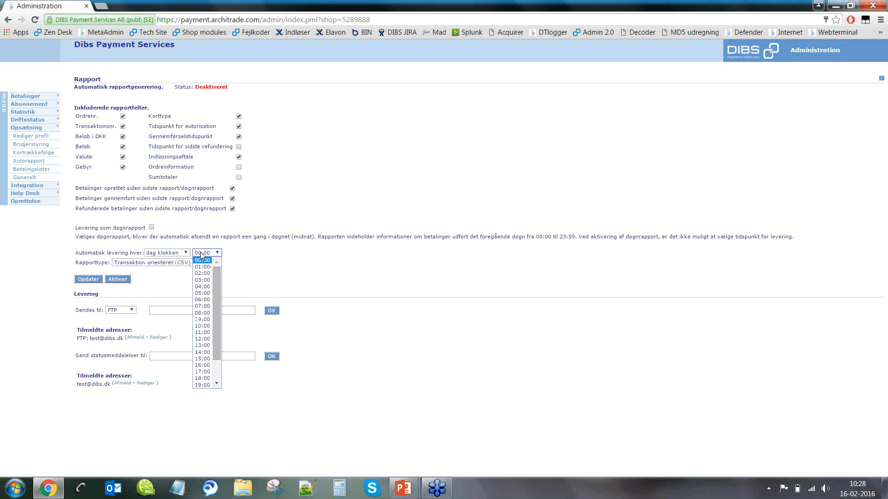
pyautogui.click(208, 348)
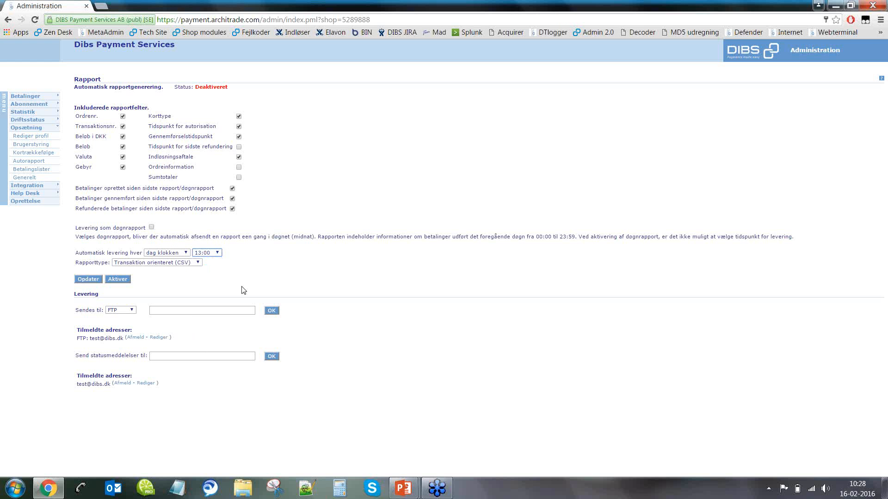
pyautogui.click(179, 253)
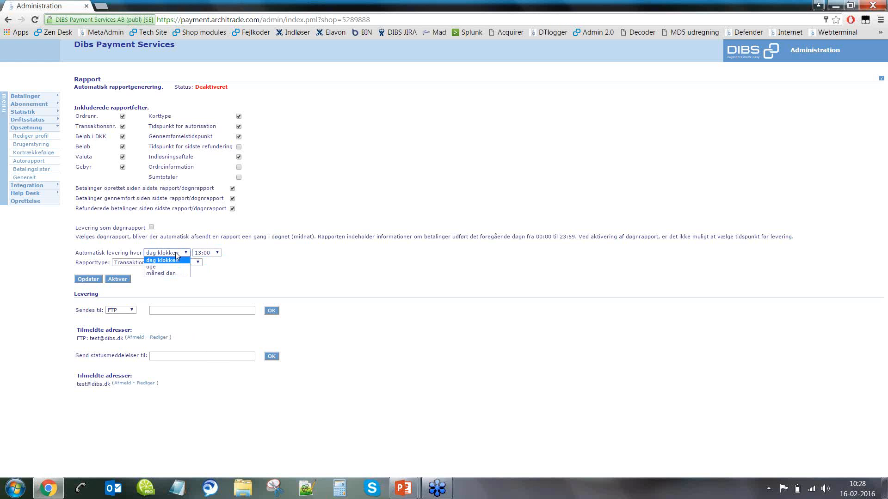
pyautogui.click(176, 273)
pyautogui.click(205, 255)
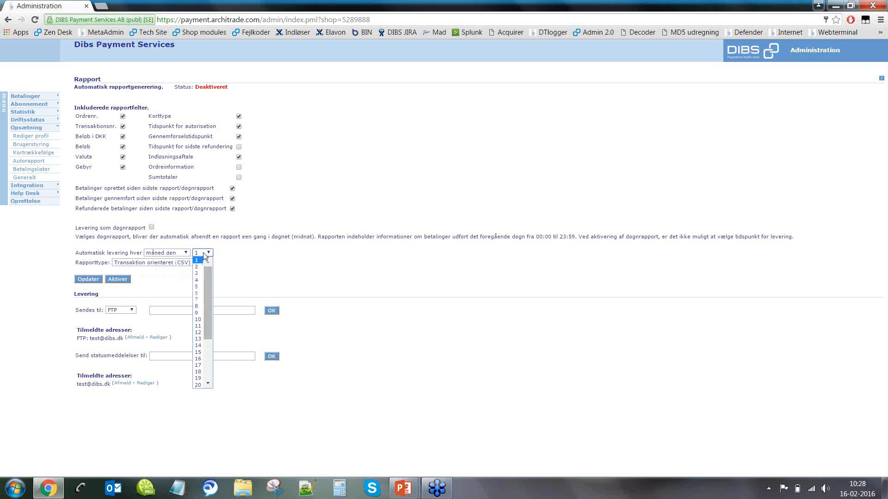
pyautogui.click(205, 256)
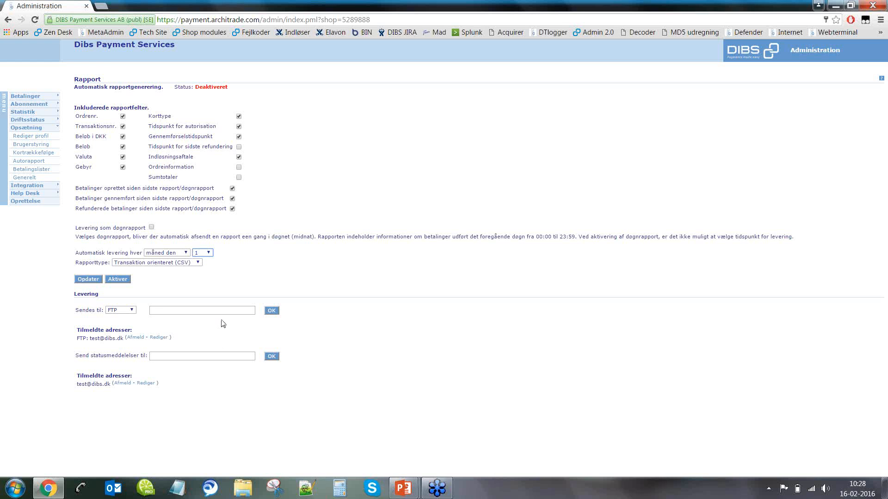
# Step: Check 'Sendes til', activate the automatic report, then deactivate it again
pyautogui.click(126, 309)
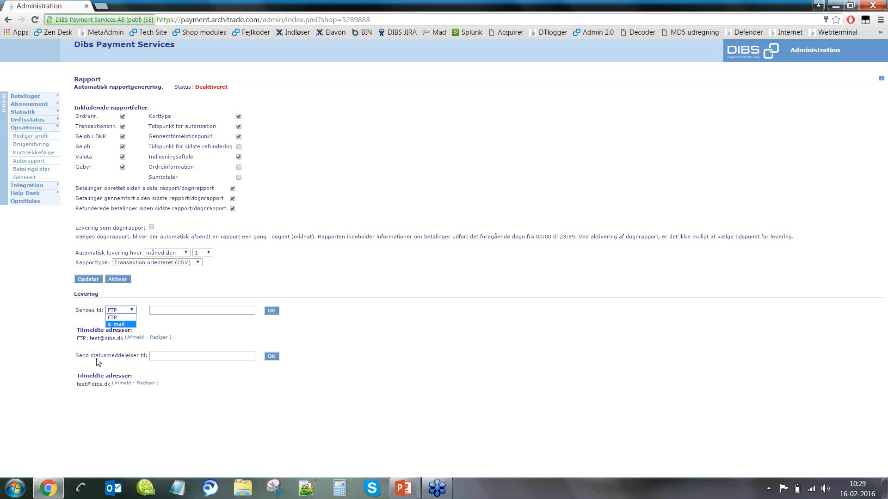
pyautogui.click(118, 280)
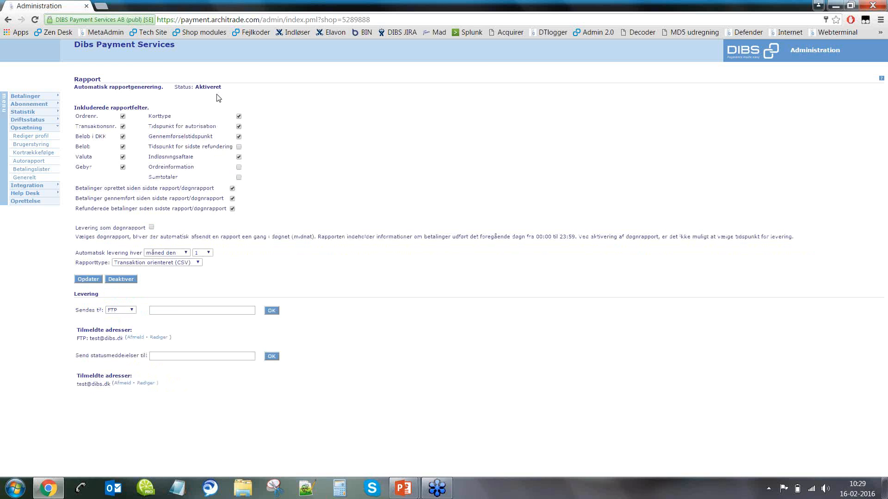
pyautogui.click(121, 280)
# Step: View the Statistik overview, Betalingstype breakdown and weekly (Uge) charts, then expand Betalinger
pyautogui.click(28, 111)
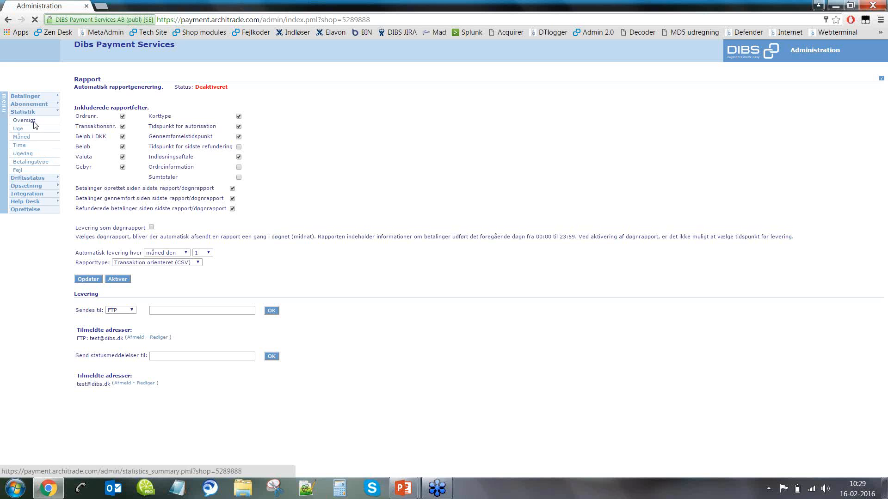
pyautogui.click(34, 122)
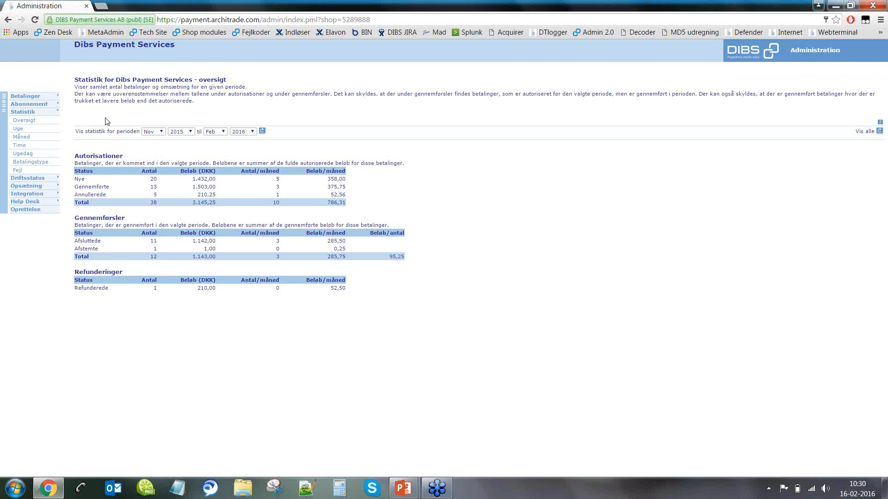
pyautogui.click(51, 162)
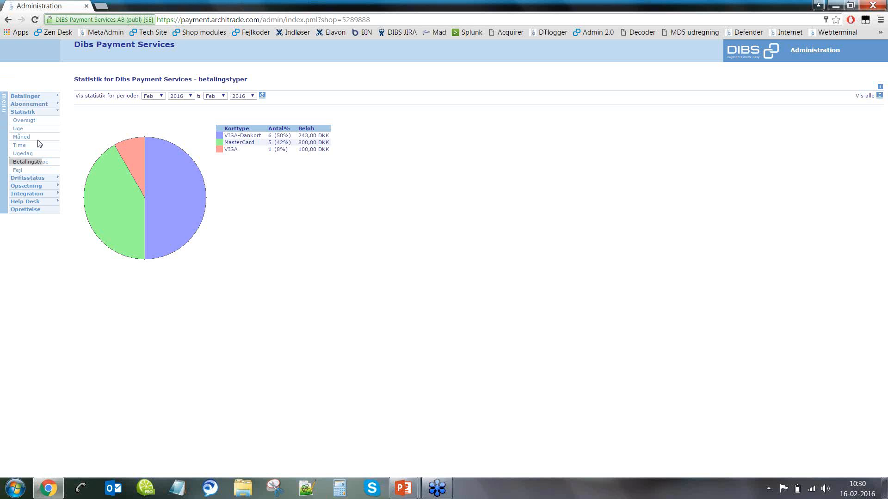
pyautogui.click(18, 130)
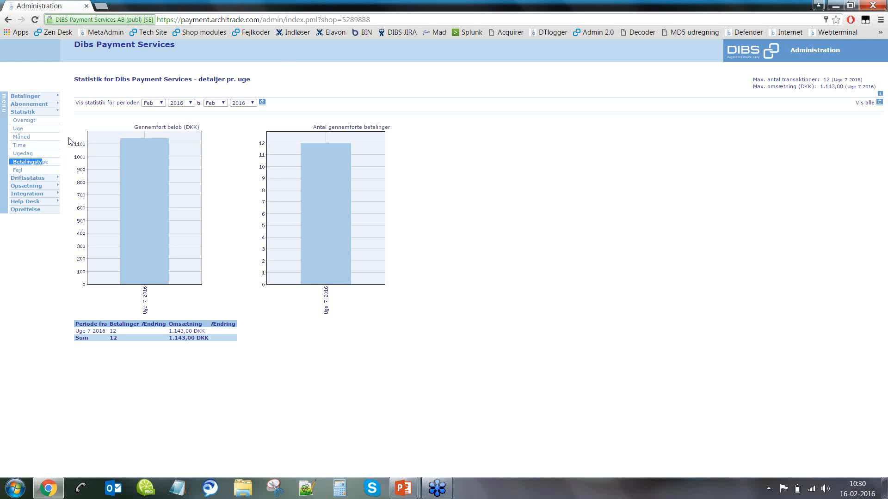
pyautogui.click(77, 129)
pyautogui.click(26, 96)
# Step: Show today's new and pending payments overview, then expand the Opsætning menu
pyautogui.click(28, 106)
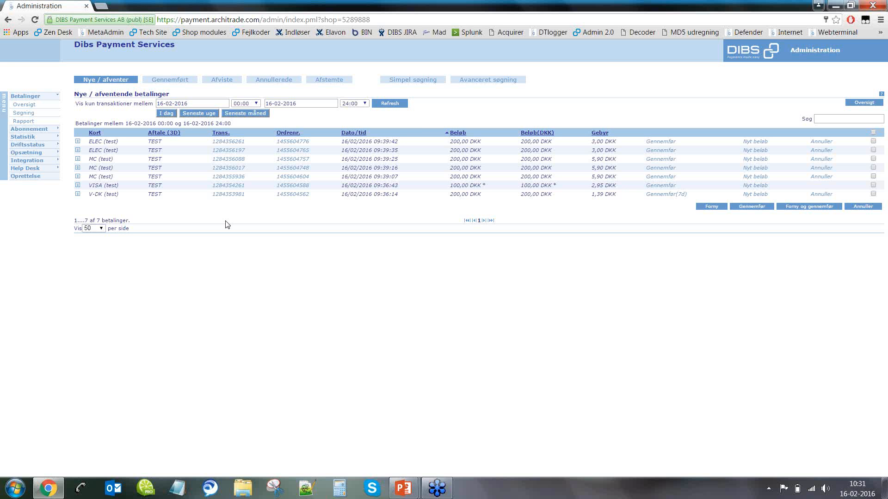
pyautogui.click(40, 153)
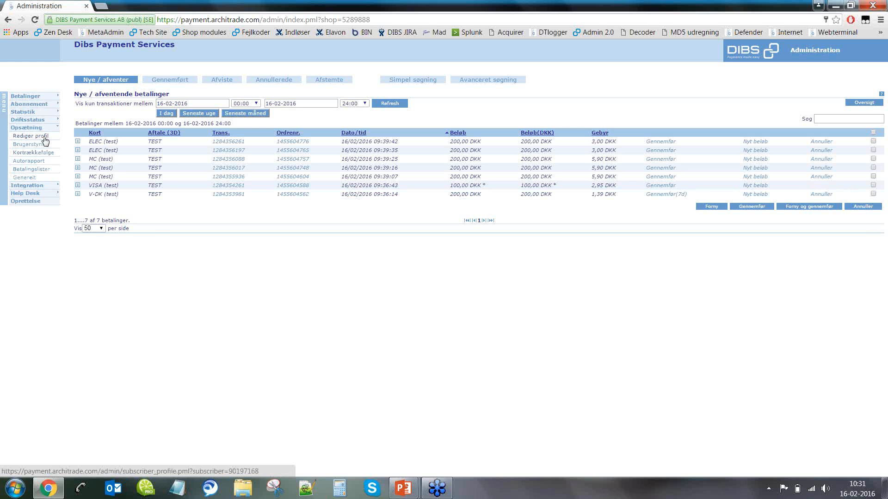
# Step: View the company Stamdata via Rediger profil, then open Brugerstyring
pyautogui.click(47, 141)
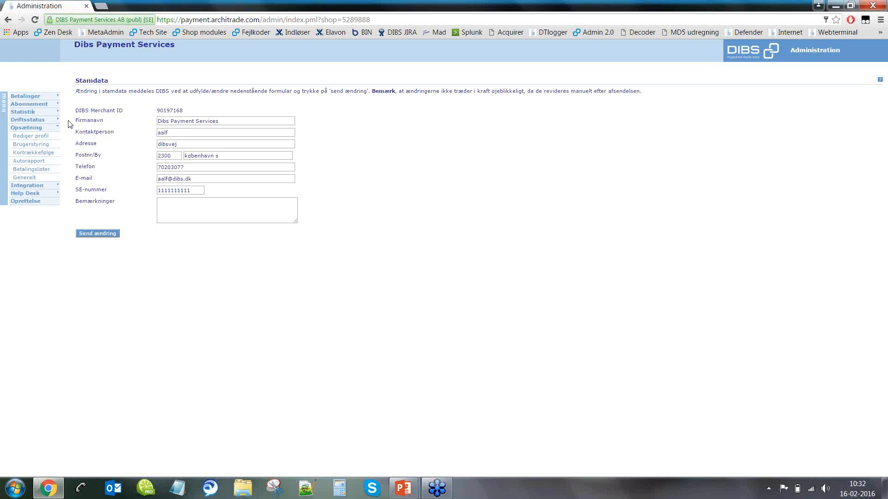
pyautogui.click(47, 148)
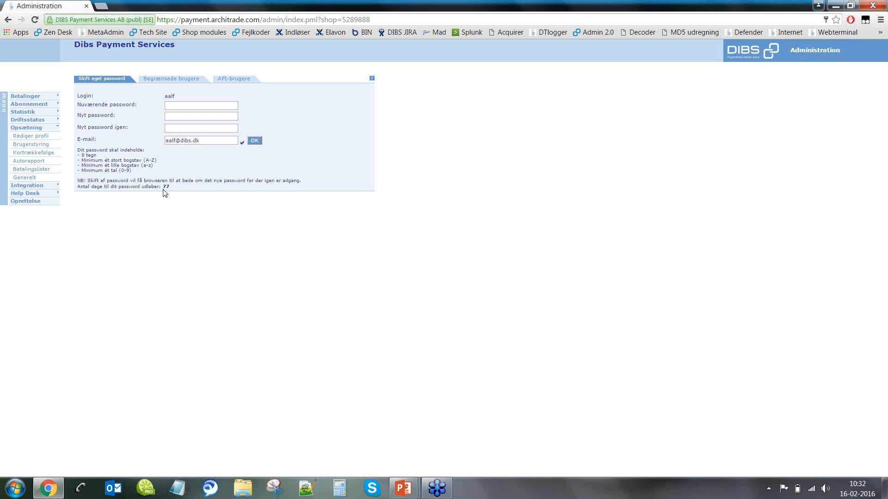
# Step: Open a new limited-user login form with its Rettigheder options, then a new API-user login form
pyautogui.click(165, 83)
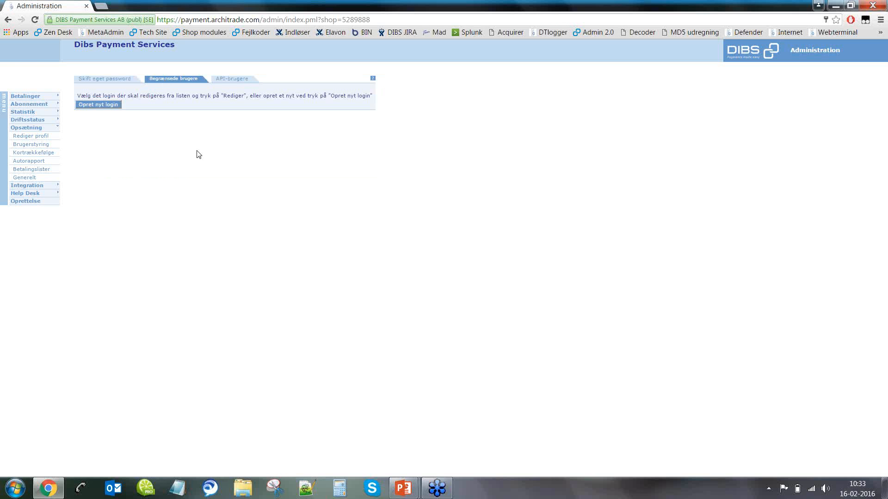
pyautogui.click(115, 107)
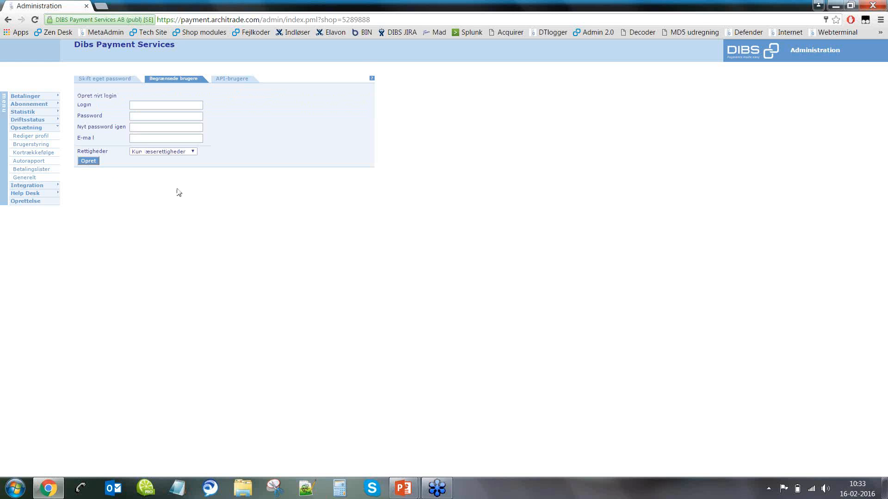
pyautogui.click(179, 156)
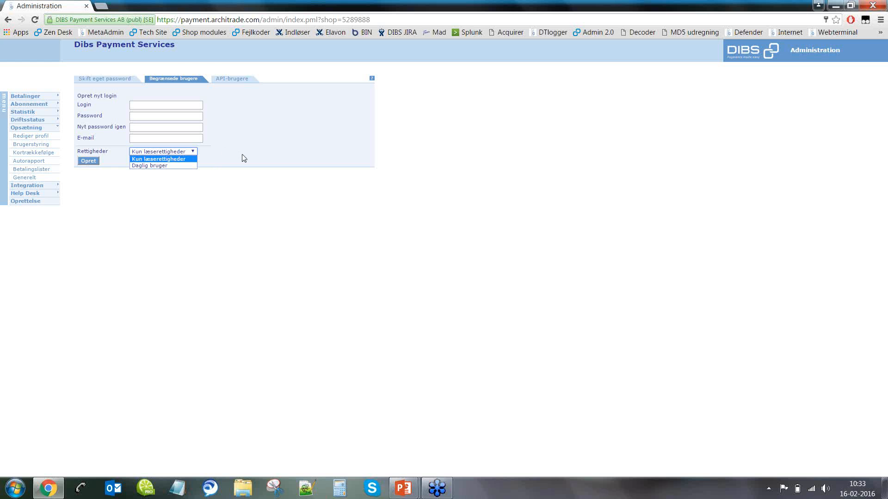
pyautogui.click(114, 81)
pyautogui.click(114, 81)
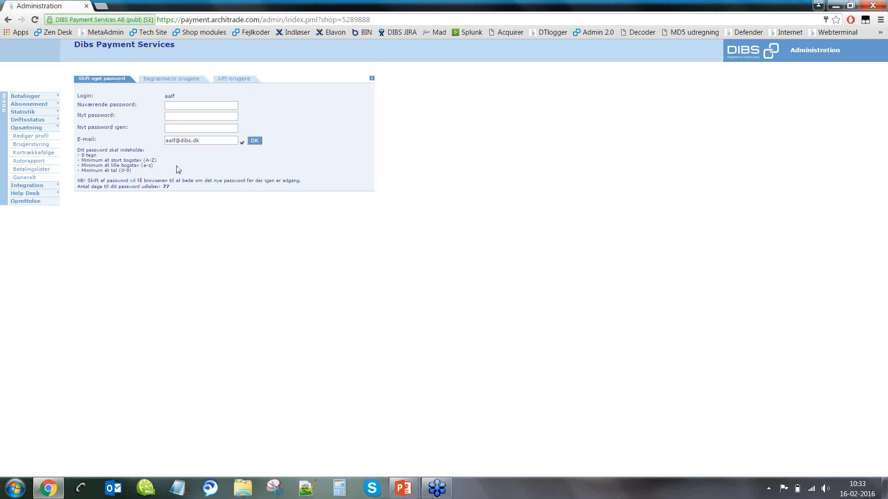
pyautogui.click(243, 87)
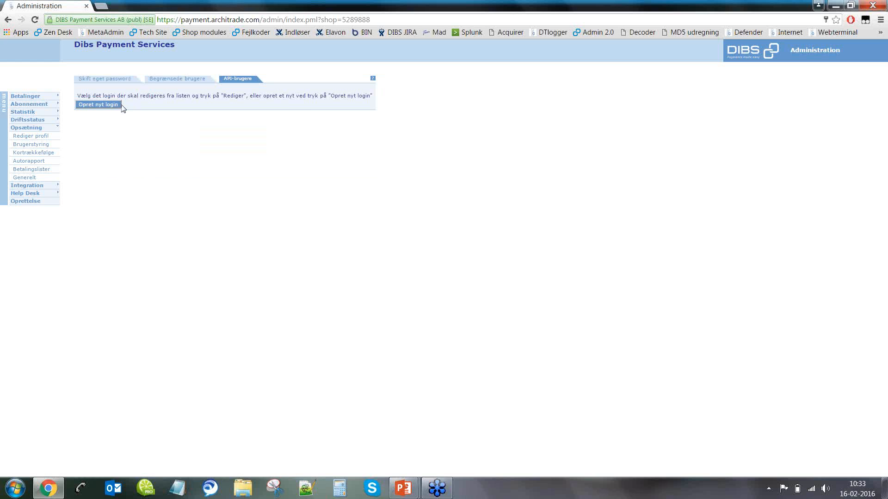
pyautogui.click(119, 106)
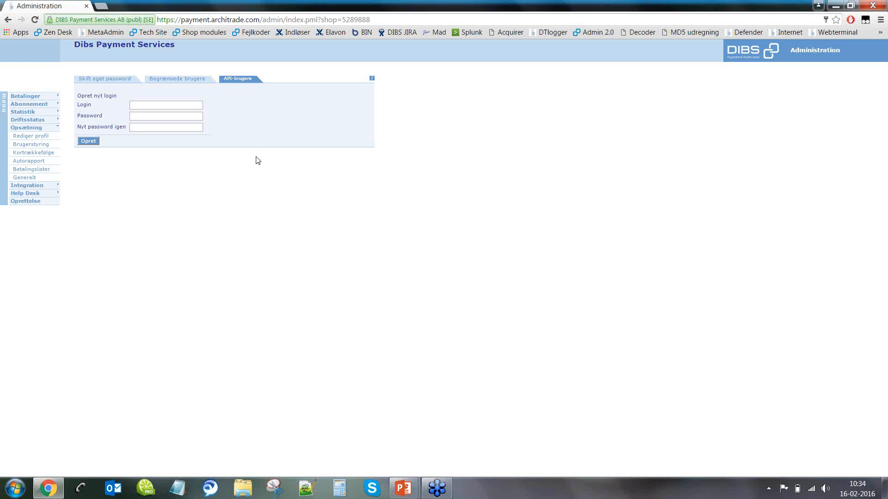
# Step: Go to the Begrænsede brugere tab under Brugerstyring
pyautogui.click(195, 83)
# Step: Start a new limited login named 'testloginwebinar' and enter its password twice
pyautogui.click(102, 107)
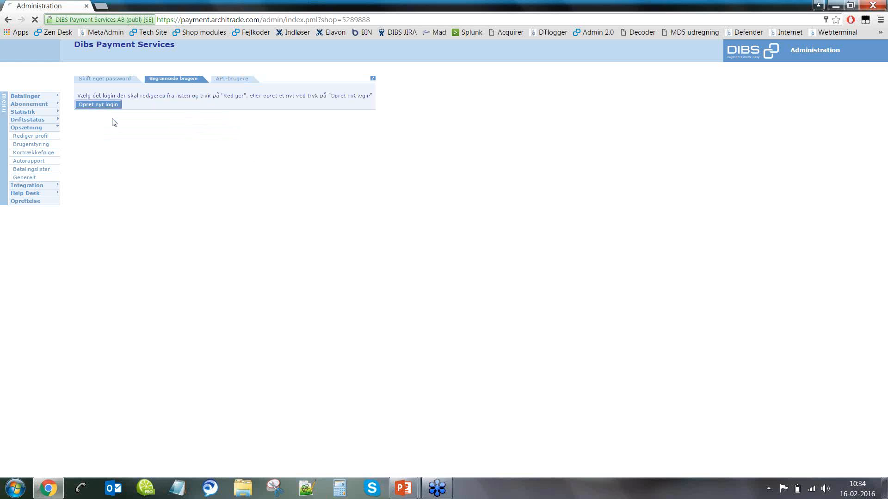
pyautogui.click(162, 103)
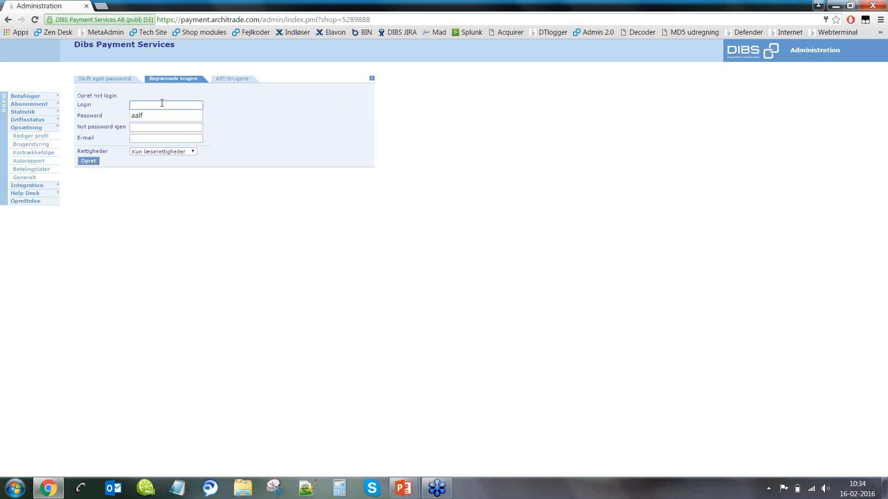
pyautogui.write('testloginwebinar')
pyautogui.press('Tab')
pyautogui.write('testebinar12')
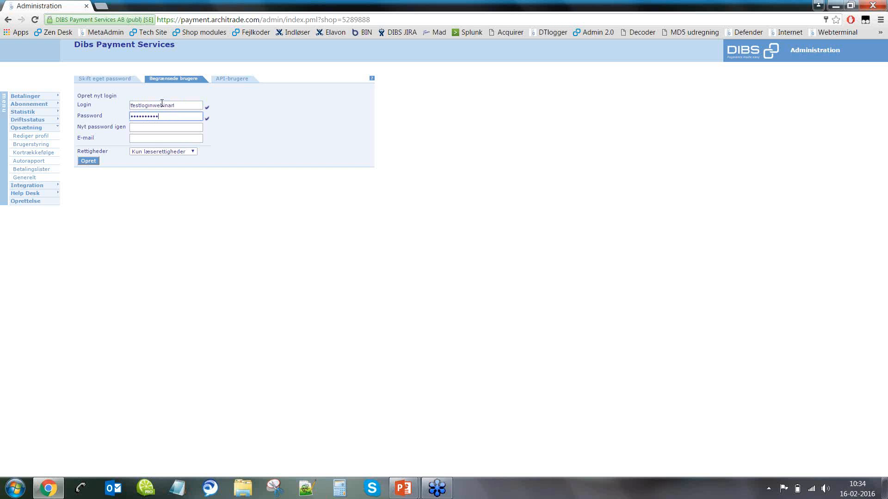
pyautogui.press('BackSpace')
pyautogui.press('BackSpace')
pyautogui.press('BackSpace')
pyautogui.press('BackSpace')
pyautogui.press('BackSpace')
pyautogui.press('BackSpace')
pyautogui.press('BackSpace')
pyautogui.press('BackSpace')
pyautogui.press('BackSpace')
pyautogui.press('BackSpace')
pyautogui.press('BackSpace')
pyautogui.write('test1234')
pyautogui.press('Tab')
pyautogui.write('test12345')
# Step: Fill in the suggested e-mail address and create the login with Kun læserettigheder
pyautogui.press('Tab')
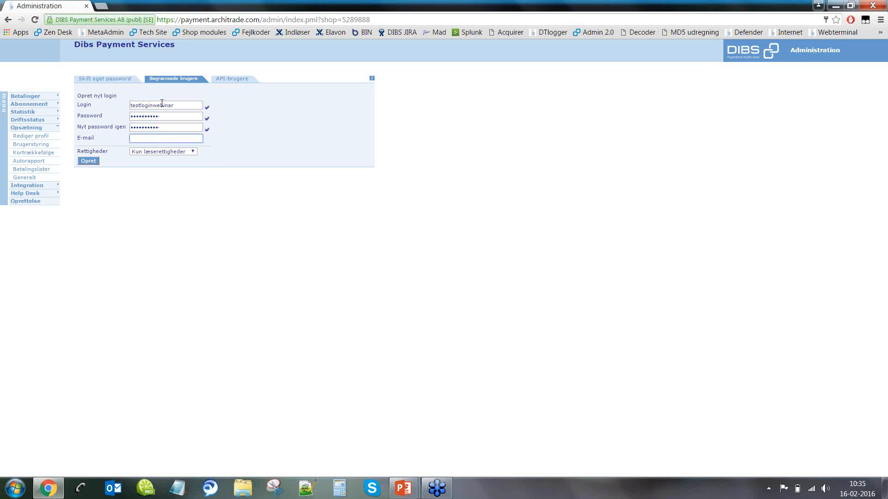
pyautogui.write('test')
pyautogui.press('Down')
pyautogui.press('Return')
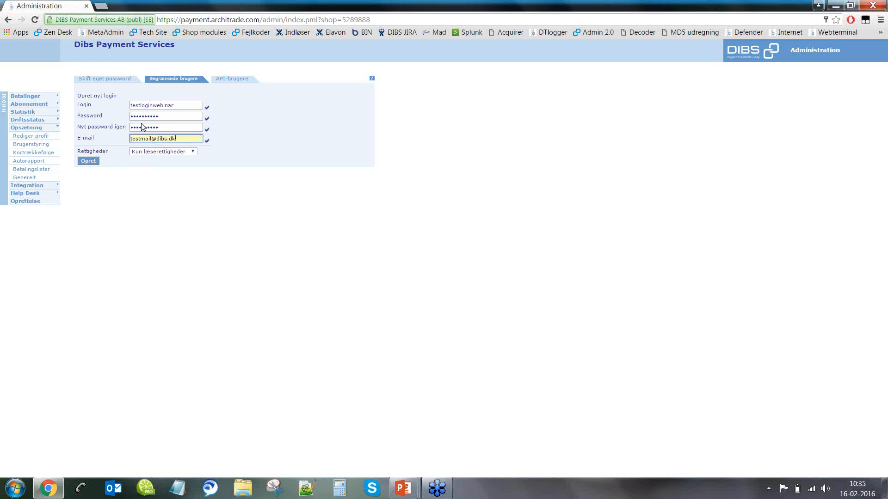
pyautogui.click(94, 161)
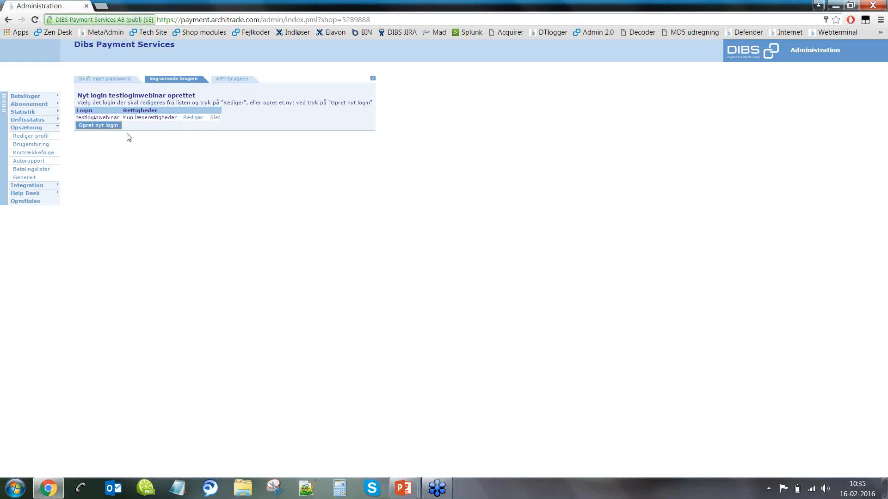
# Step: Change testloginwebinar's rights to Daglig bruger, then delete the login
pyautogui.click(196, 121)
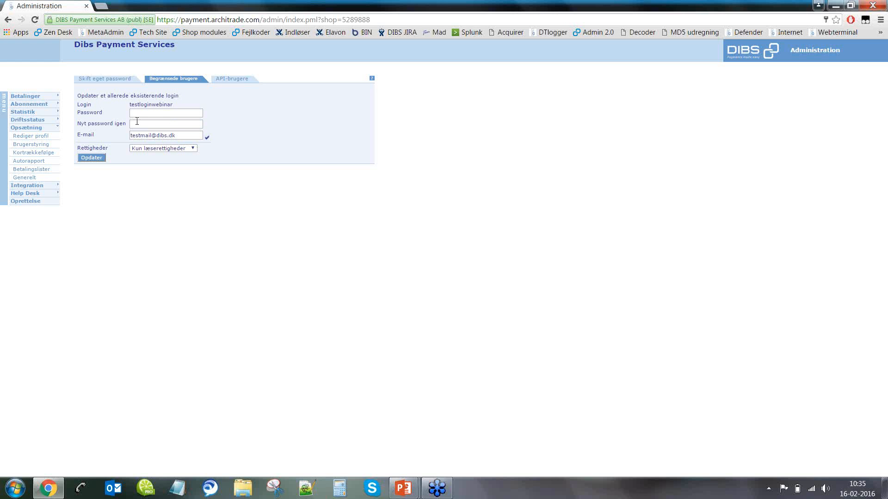
pyautogui.click(144, 149)
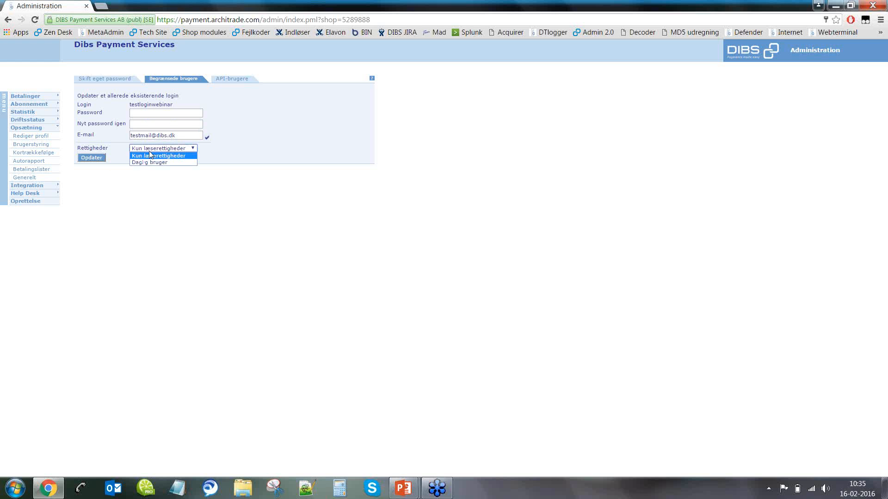
pyautogui.click(159, 160)
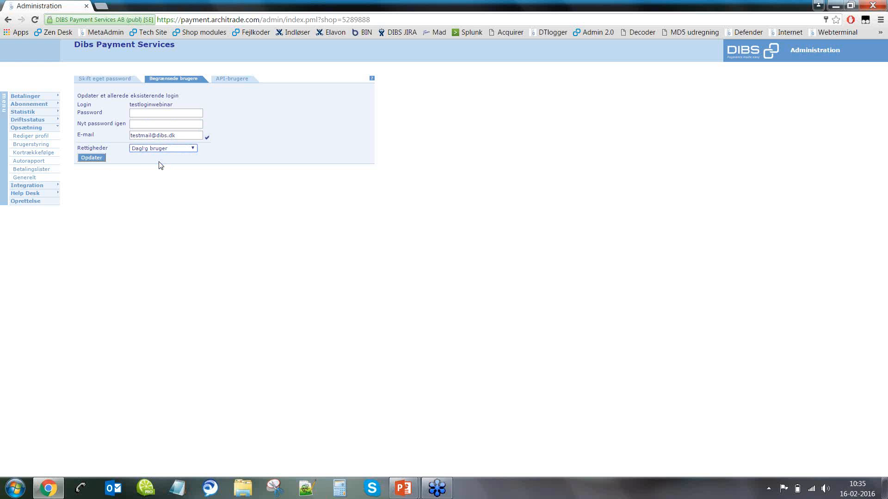
pyautogui.click(99, 160)
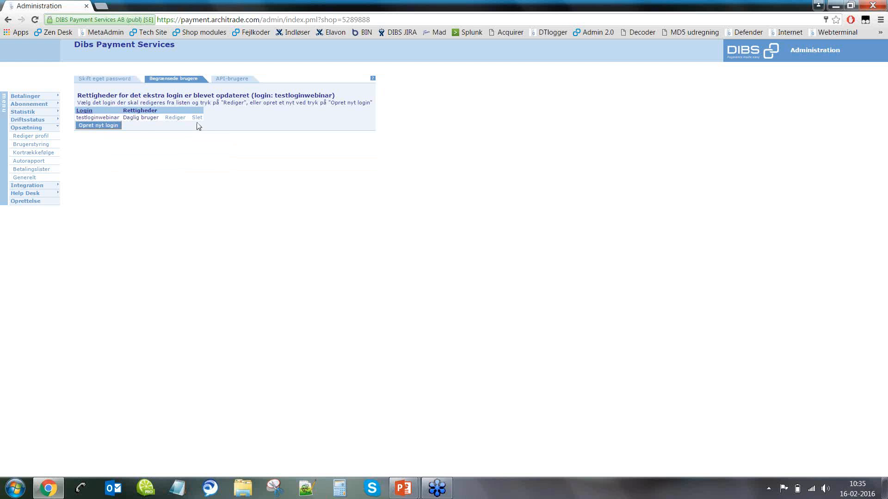
pyautogui.click(198, 118)
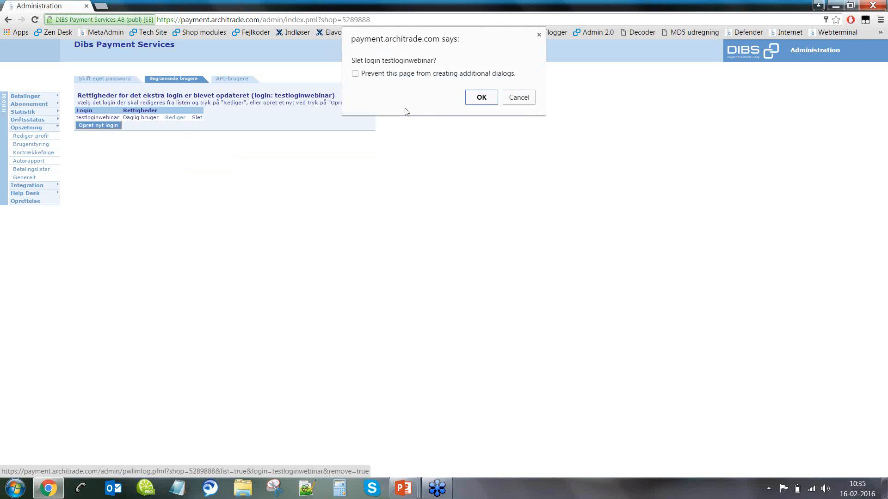
pyautogui.click(481, 98)
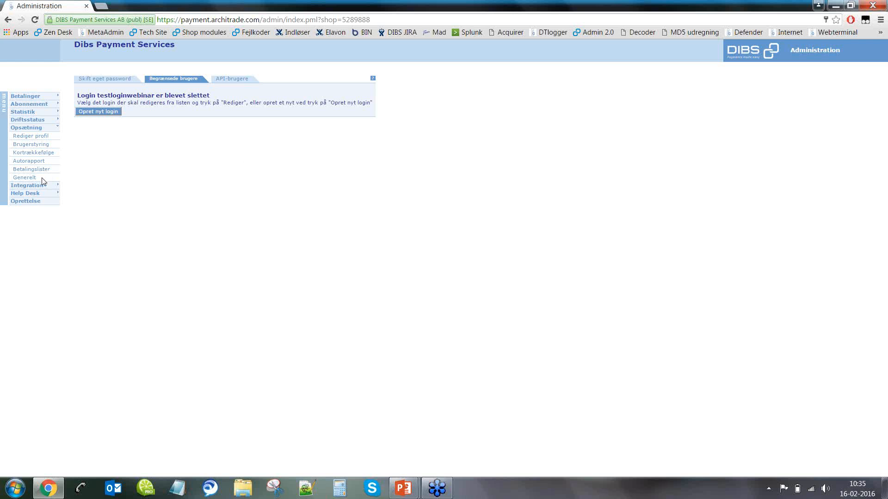
# Step: Open Opsætning > Generelt and set the interface language to Engelsk
pyautogui.click(25, 178)
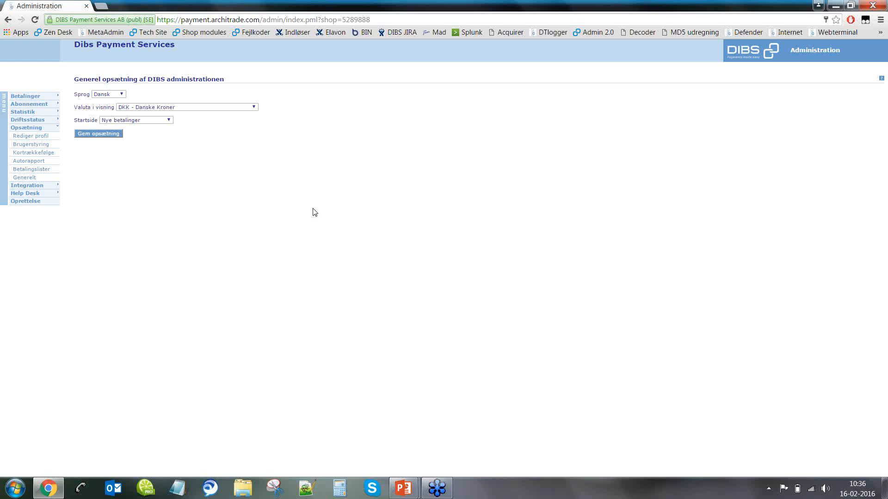
pyautogui.click(116, 95)
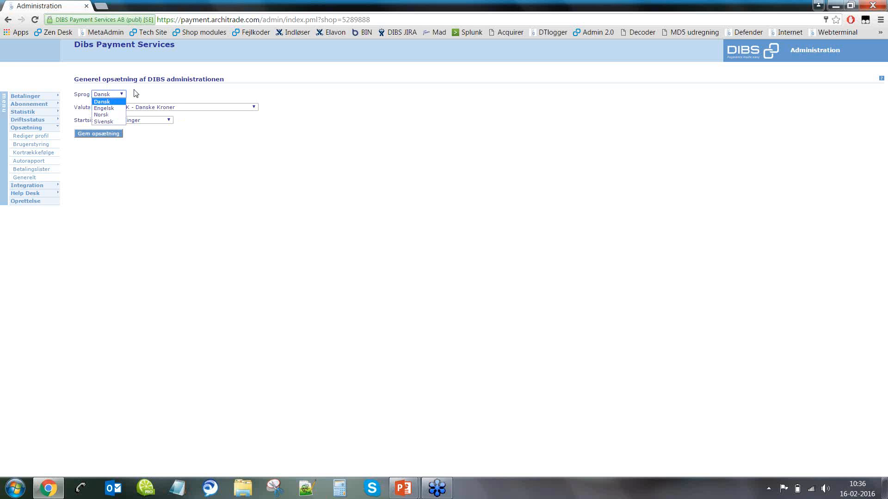
pyautogui.click(113, 109)
pyautogui.click(111, 135)
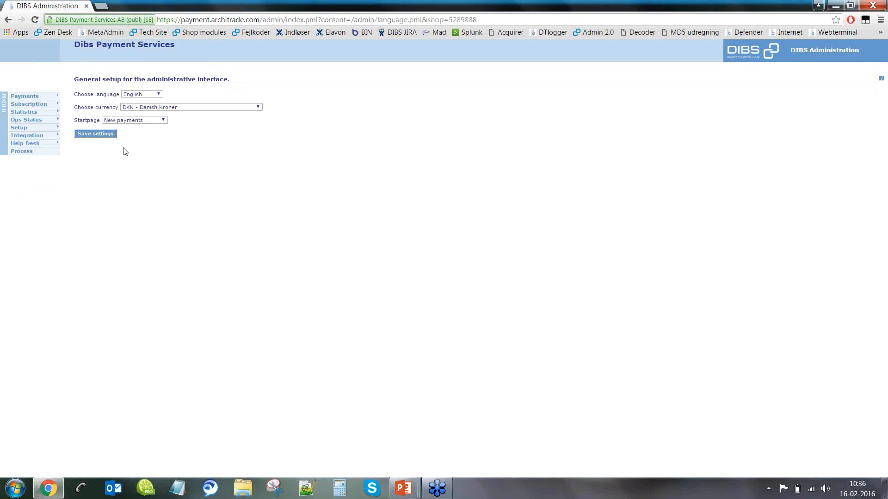
# Step: Browse the display currency and start page lists without changing them
pyautogui.click(139, 108)
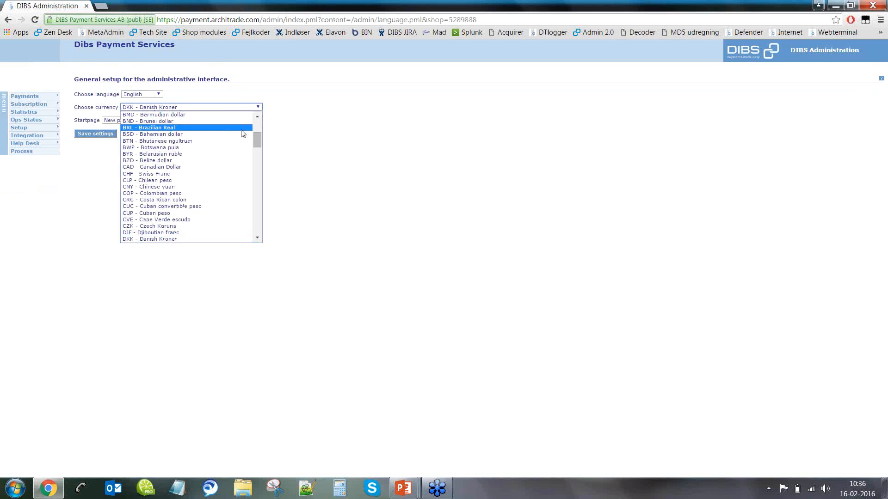
pyautogui.scroll(-10, 231, 135)
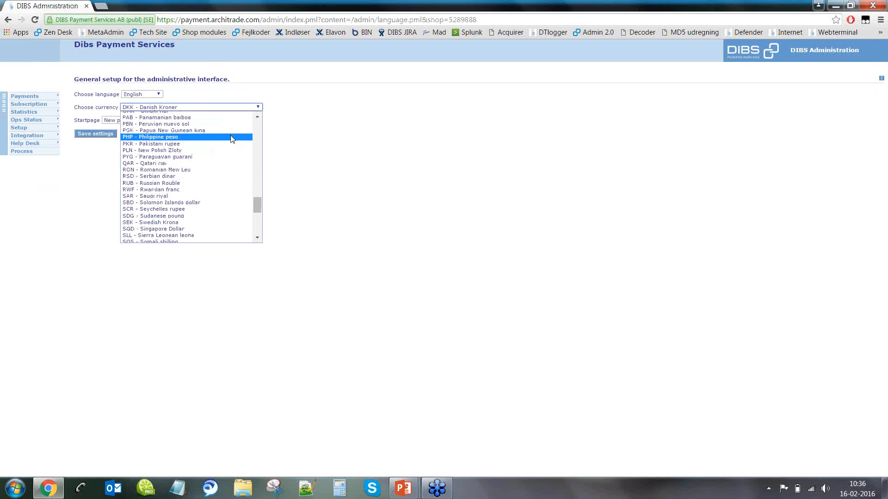
pyautogui.scroll(8, 231, 135)
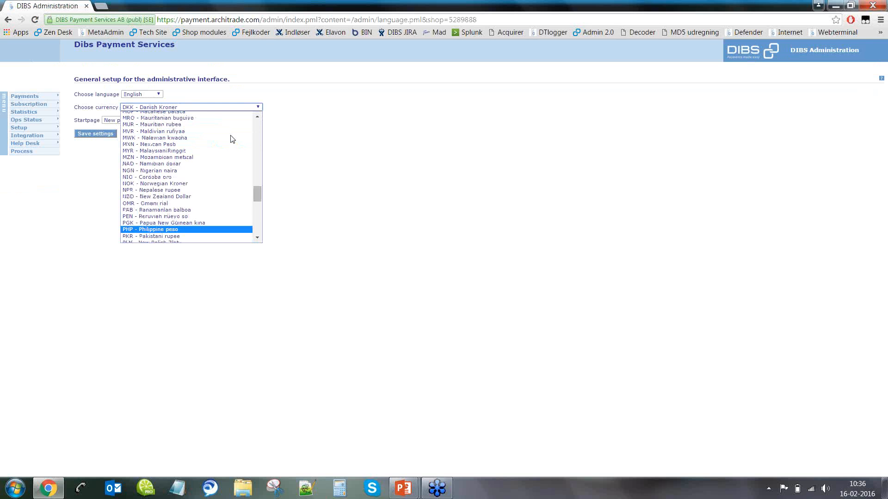
pyautogui.click(350, 122)
pyautogui.click(148, 122)
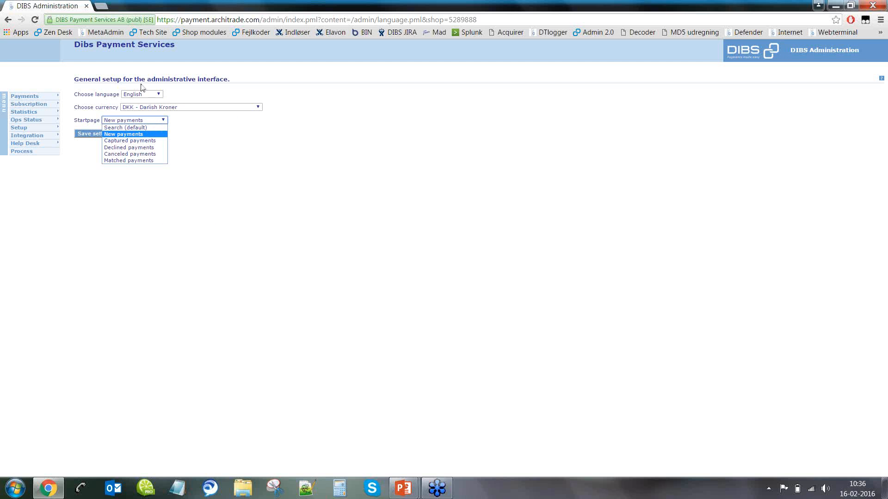
# Step: Set the language back to Dansk, keeping start page Nye betalinger
pyautogui.click(144, 95)
pyautogui.click(130, 106)
pyautogui.click(111, 134)
pyautogui.click(121, 121)
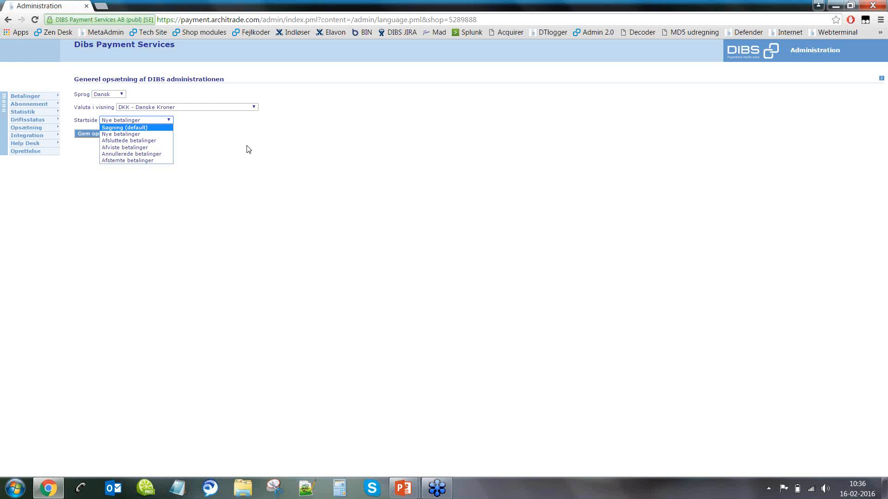
pyautogui.click(246, 147)
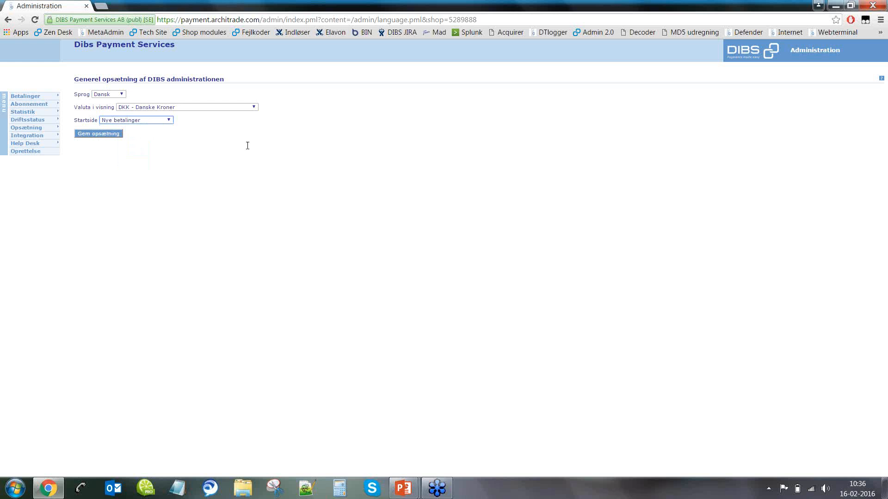
pyautogui.click(44, 139)
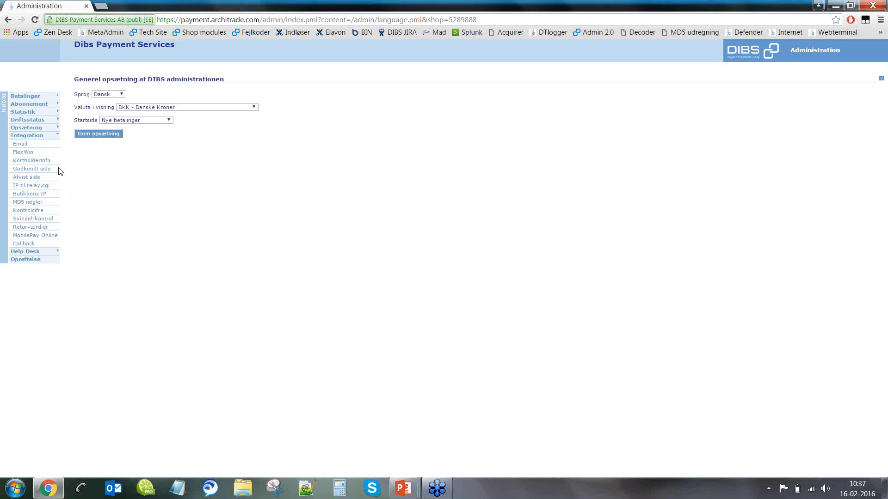
pyautogui.click(23, 146)
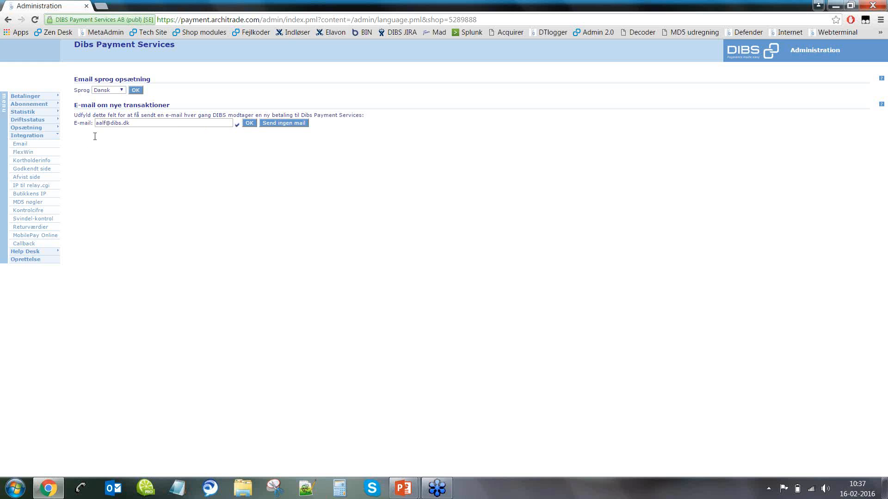
# Step: Open the Integration > FlexWin payment window settings page
pyautogui.click(23, 152)
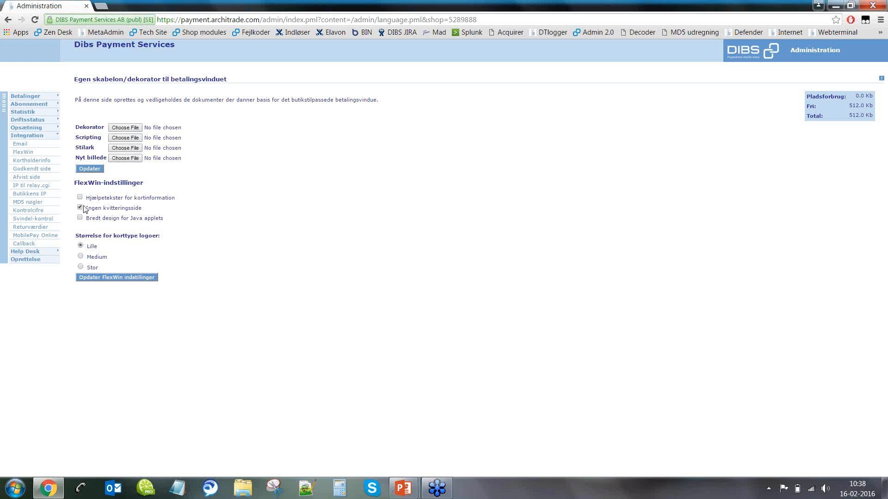
# Step: Open the Integration > MD5 nøgler key-check page
pyautogui.click(35, 203)
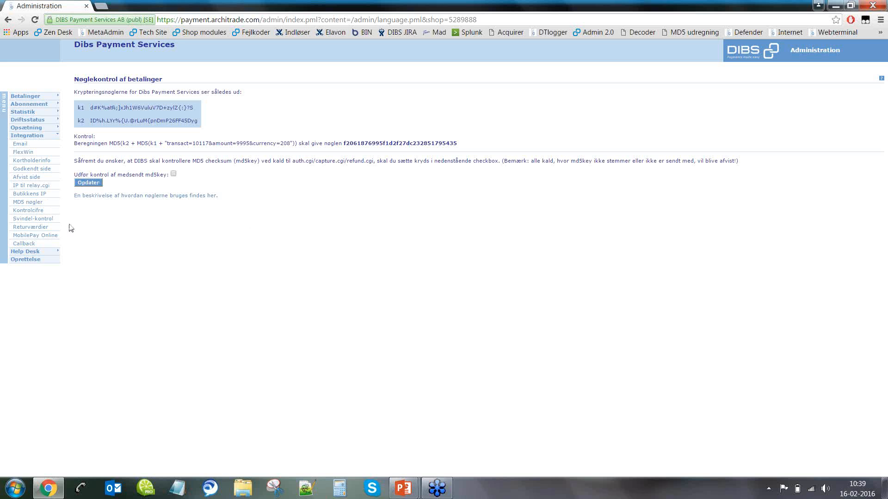
# Step: Open the Integration > Svindel-kontrol suspicious payments page
pyautogui.click(55, 219)
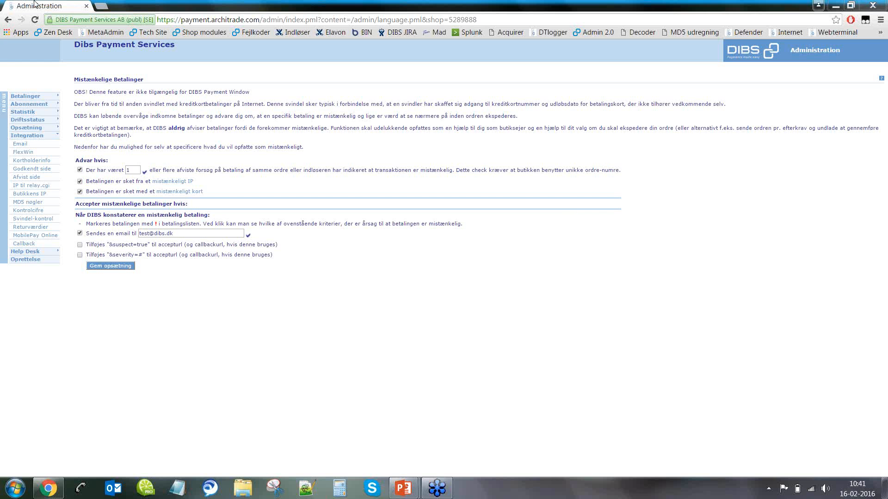
# Step: Open Betalinger > Oversigt and preview a transaction's Nyt beløb form, closing it unchanged
pyautogui.click(40, 96)
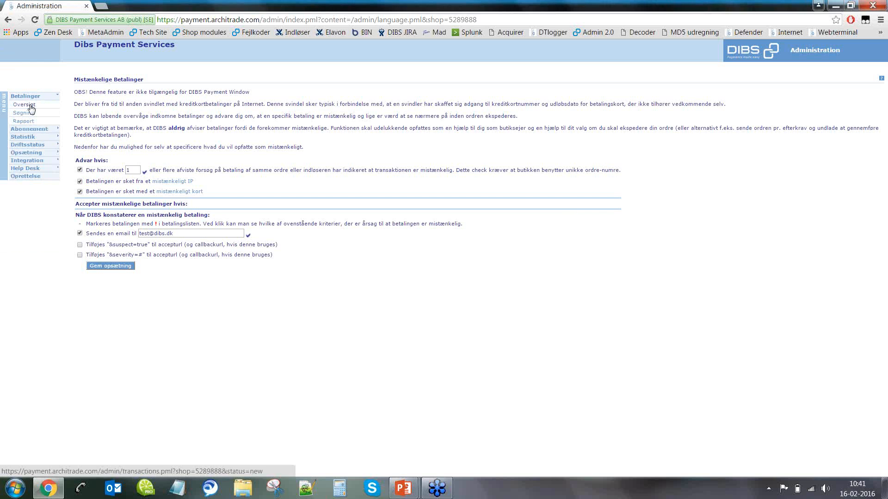
pyautogui.click(28, 106)
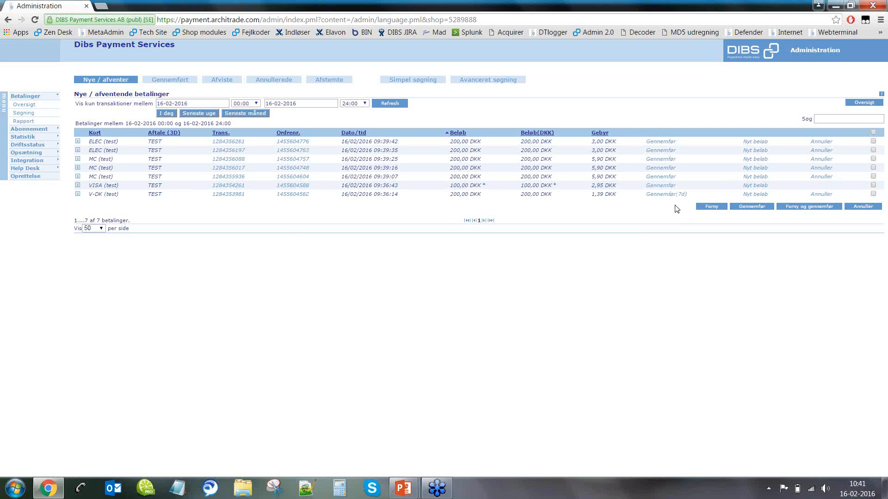
pyautogui.click(748, 195)
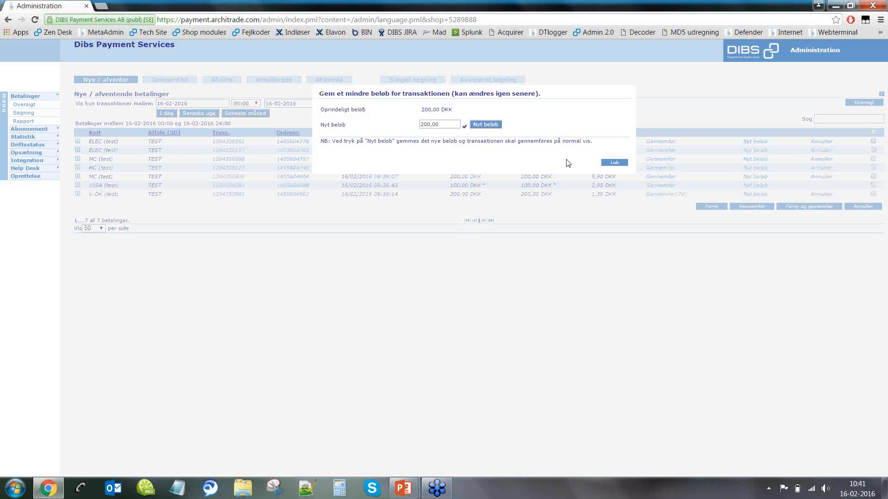
pyautogui.click(614, 162)
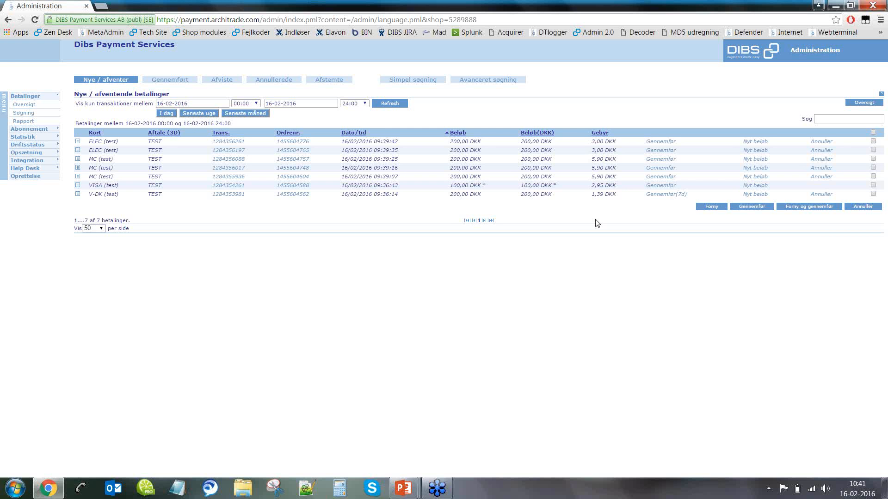
# Step: Reopen Integration > Svindel-kontrol from the sidebar
pyautogui.click(27, 160)
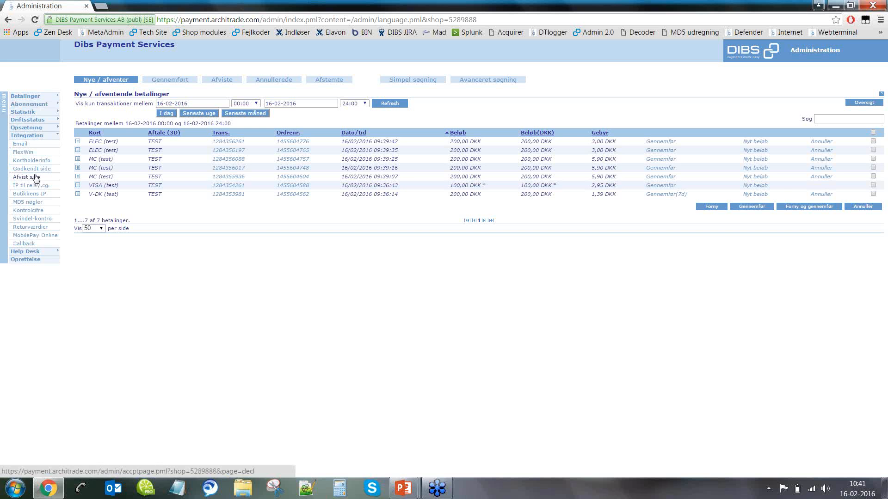
pyautogui.click(37, 220)
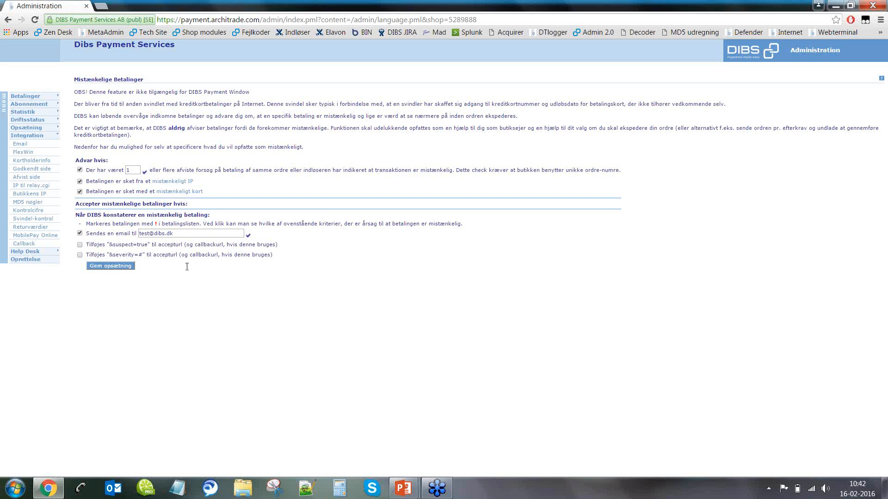
# Step: Open the Integration > Returværdier page listing auth.cgi return variables
pyautogui.click(33, 228)
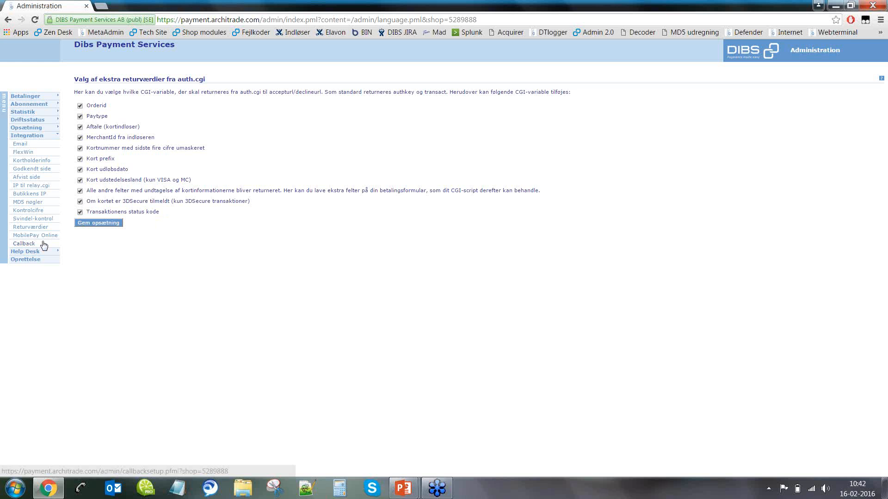
# Step: View the Callback integration settings, then bring up the Help Desk manual on new and pending payments
pyautogui.click(29, 245)
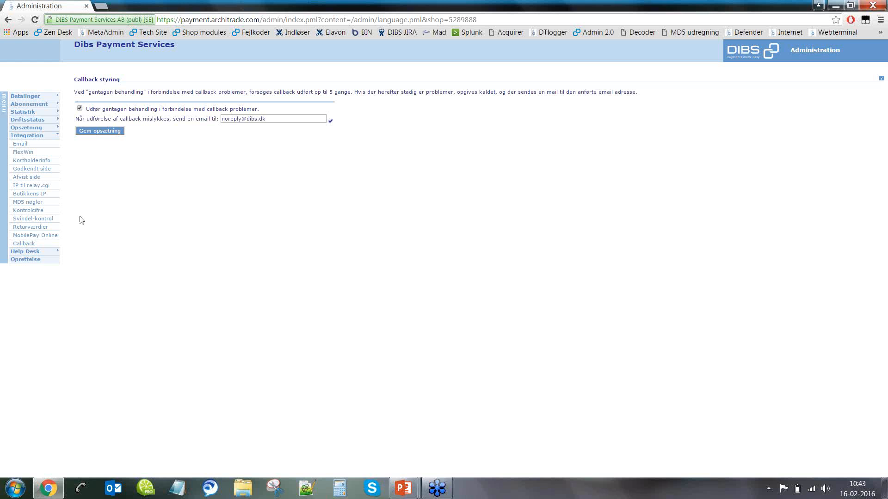
pyautogui.click(29, 252)
pyautogui.click(22, 152)
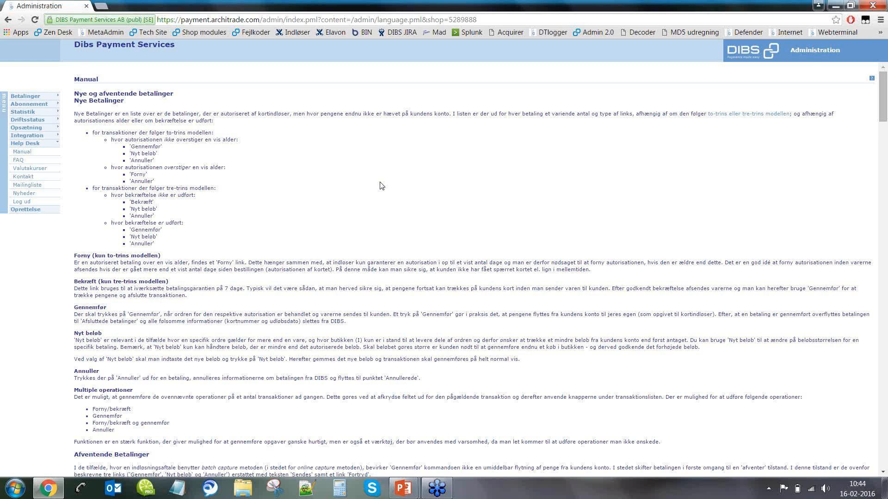
pyautogui.scroll(-7, 386, 188)
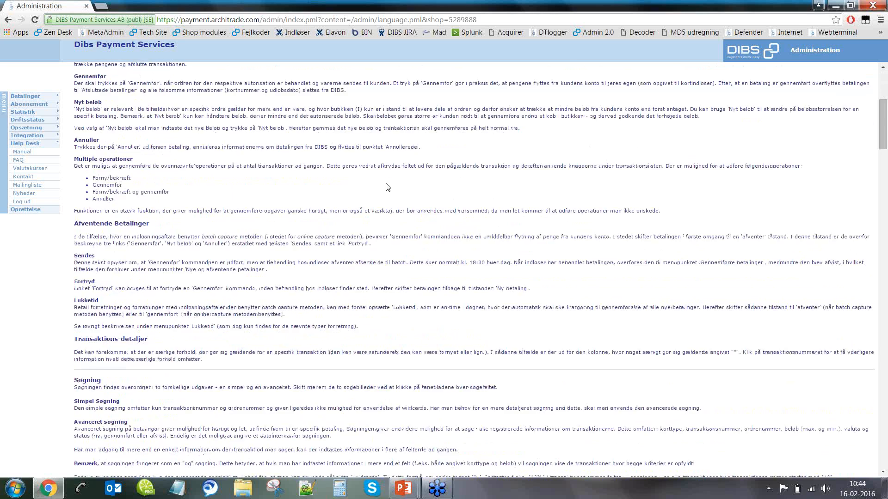
pyautogui.scroll(-2, 387, 187)
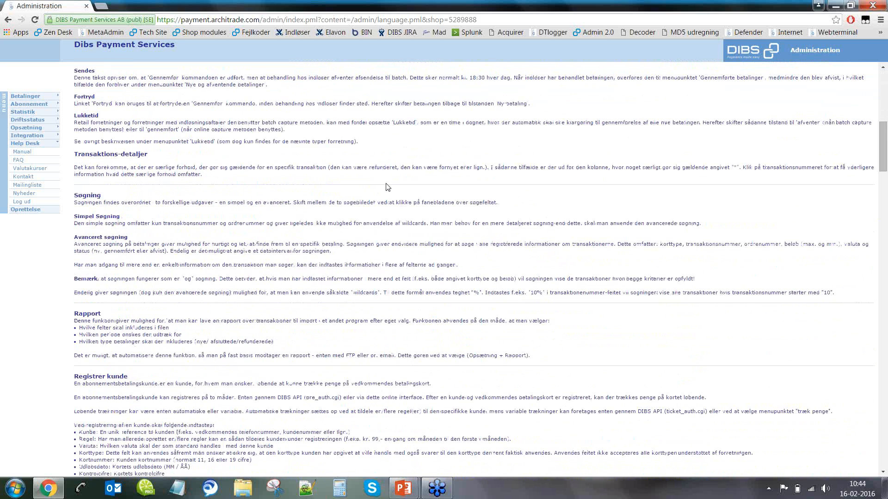
pyautogui.scroll(-6, 396, 194)
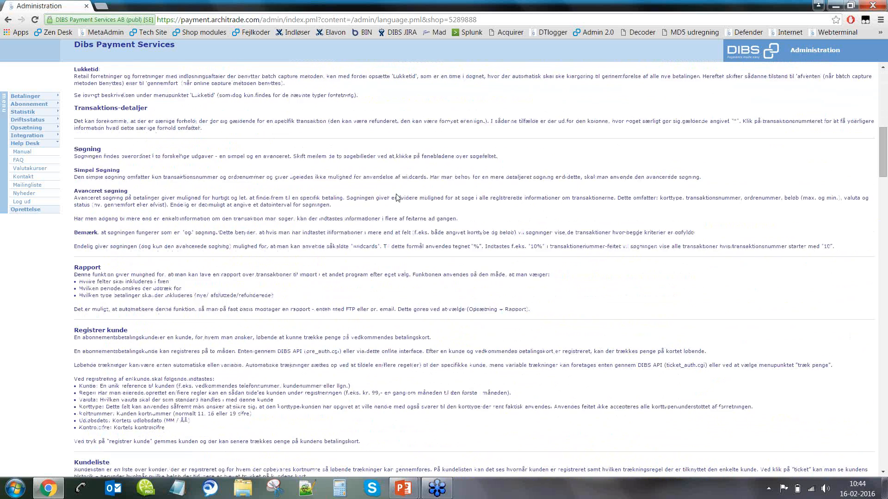
pyautogui.scroll(-13, 397, 198)
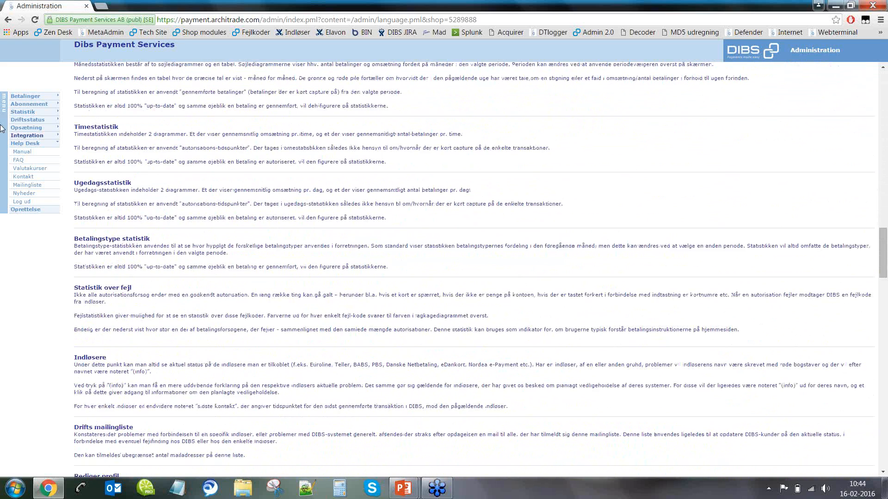
# Step: Read the subscriber FAQ answer on payments not received, then return to the 'EKSEMPLER I ADMIN' slide
pyautogui.click(23, 161)
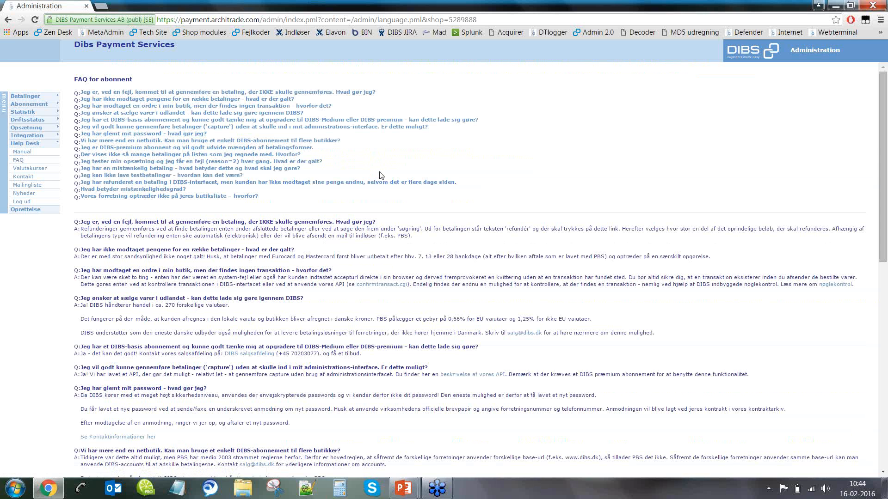
pyautogui.click(271, 101)
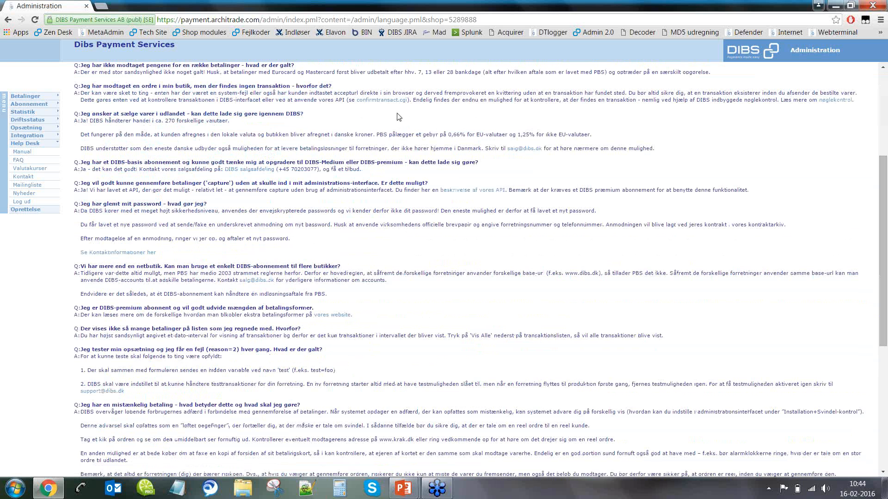
pyautogui.scroll(-3, 400, 128)
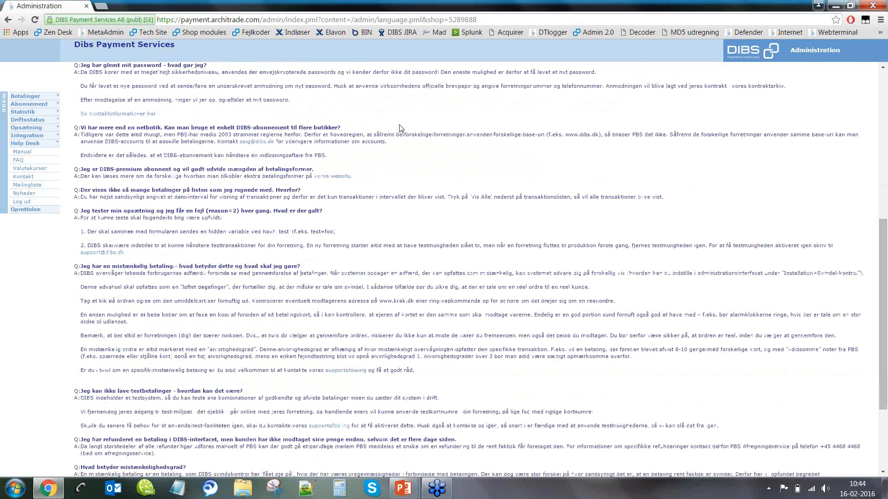
pyautogui.scroll(-1, 400, 128)
pyautogui.scroll(8, 400, 128)
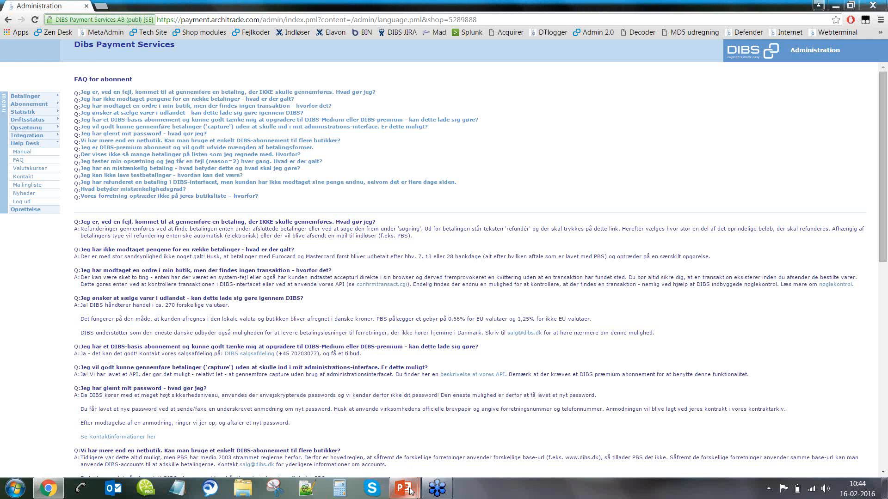
pyautogui.moveTo(411, 491)
pyautogui.click(467, 430)
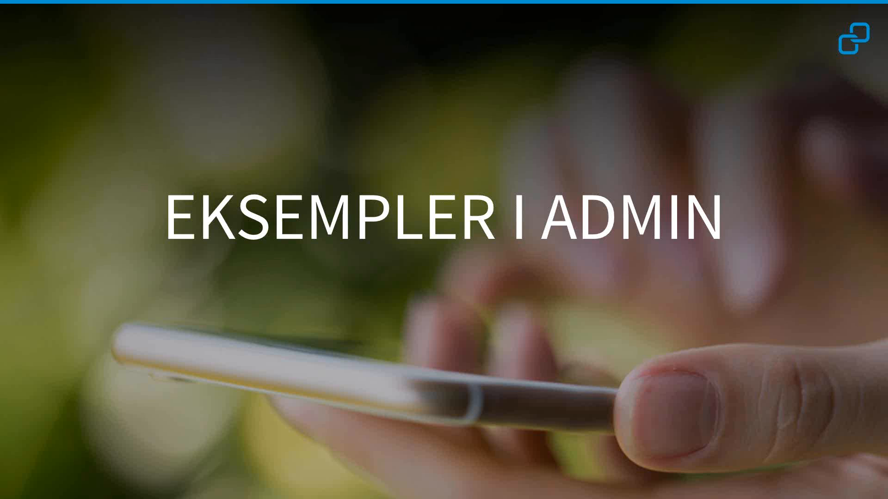